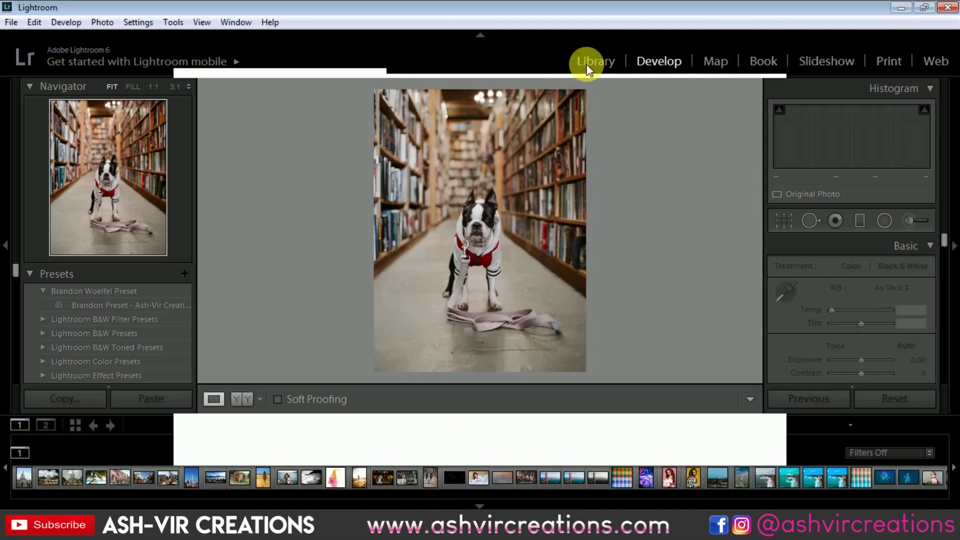
# Open the palm-resort photo in Develop and adjust its Basic tones, lowering exposure
pyautogui.click(583, 61)
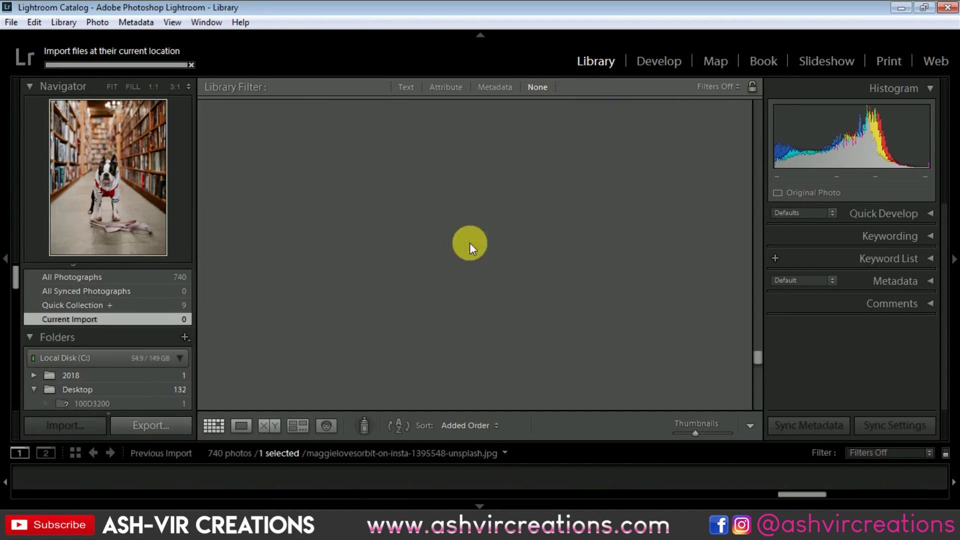
pyautogui.click(661, 62)
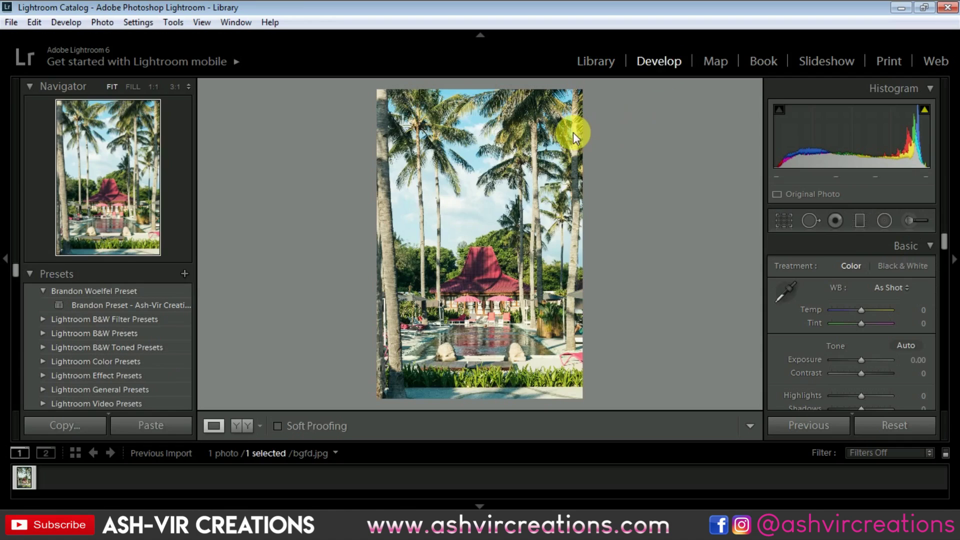
pyautogui.moveTo(861, 360); pyautogui.dragTo(856, 358)
pyautogui.moveTo(862, 373); pyautogui.dragTo(916, 383)
pyautogui.scroll(-2, 937, 299)
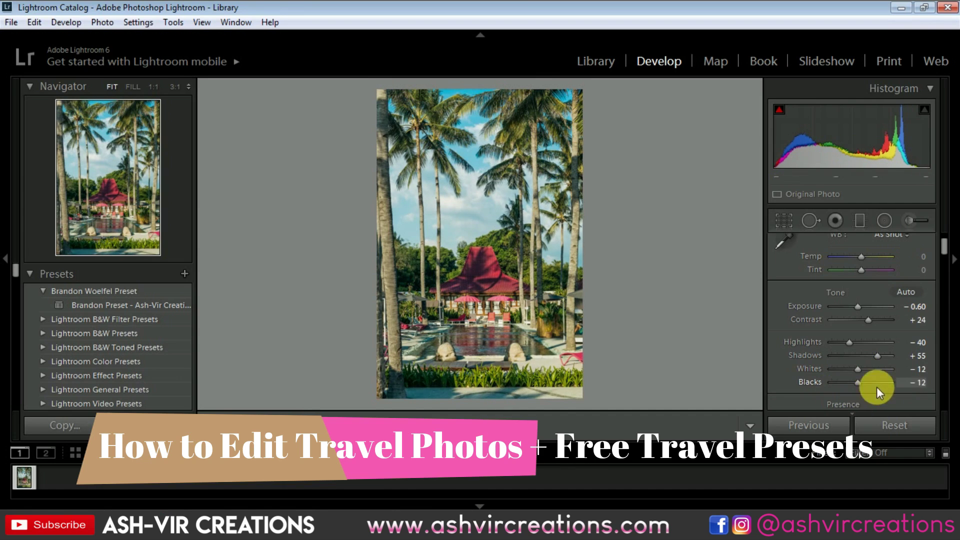
pyautogui.scroll(-10, 858, 393)
pyautogui.scroll(-10, 936, 315)
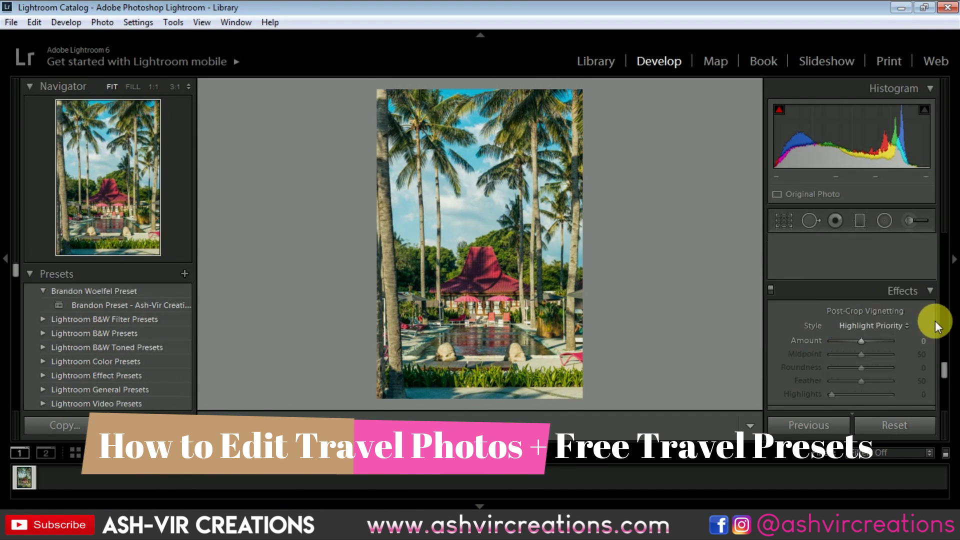
pyautogui.moveTo(862, 382); pyautogui.dragTo(847, 382)
pyautogui.moveTo(861, 283); pyautogui.dragTo(869, 296)
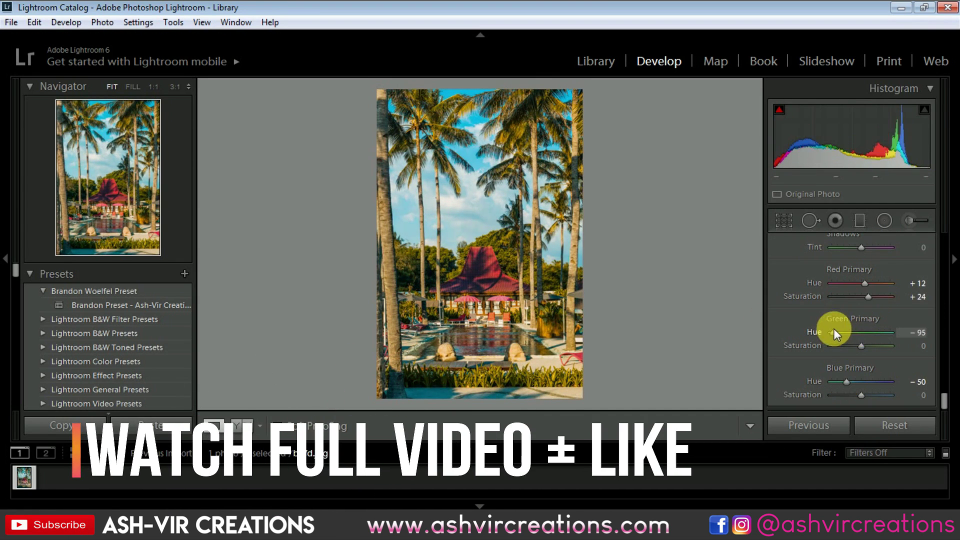
pyautogui.scroll(10, 934, 280)
pyautogui.scroll(1, 933, 280)
pyautogui.moveTo(901, 308); pyautogui.dragTo(883, 398)
# Retune the HSL hues and tint the shadows purple with Split Toning
pyautogui.click(841, 271)
pyautogui.click(784, 269)
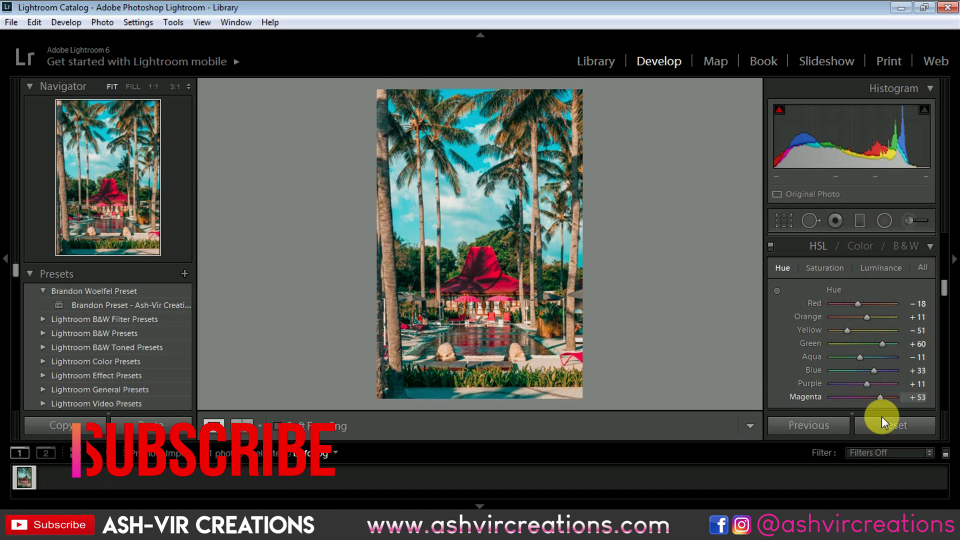
pyautogui.scroll(-5, 927, 346)
pyautogui.moveTo(892, 351); pyautogui.dragTo(859, 311)
pyautogui.scroll(-5, 843, 309)
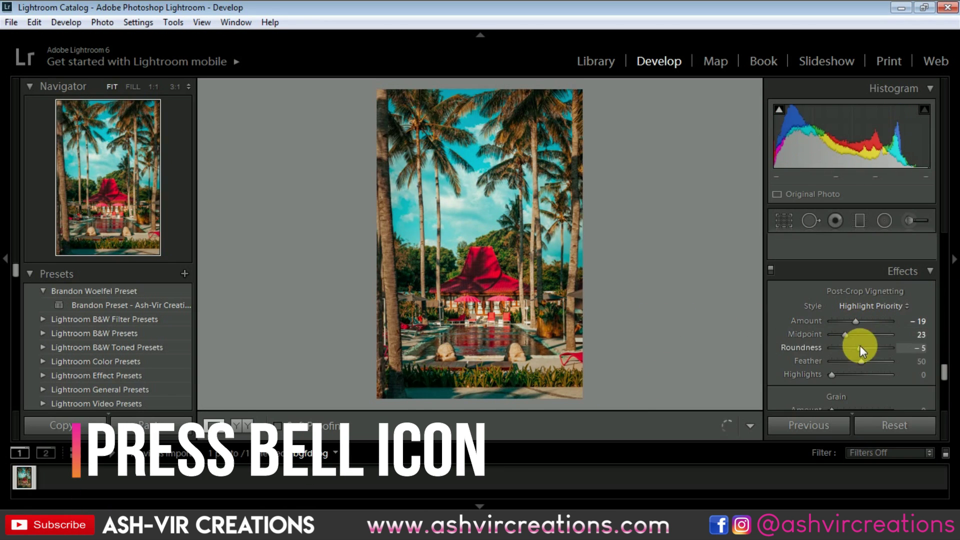
pyautogui.scroll(-5, 934, 326)
# Compare the before and after versions side by side, zooming in and back to fit
pyautogui.press('y')
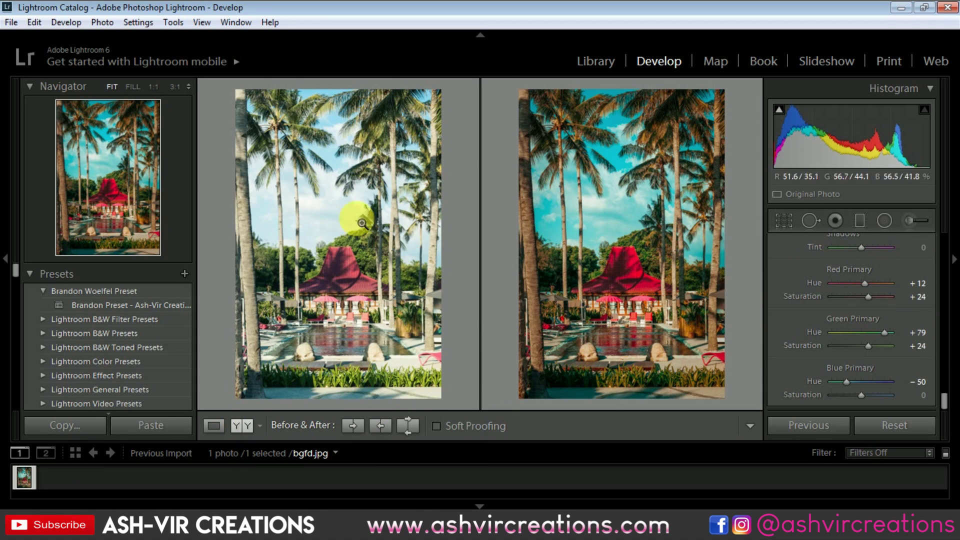
pyautogui.click(607, 188)
pyautogui.click(605, 195)
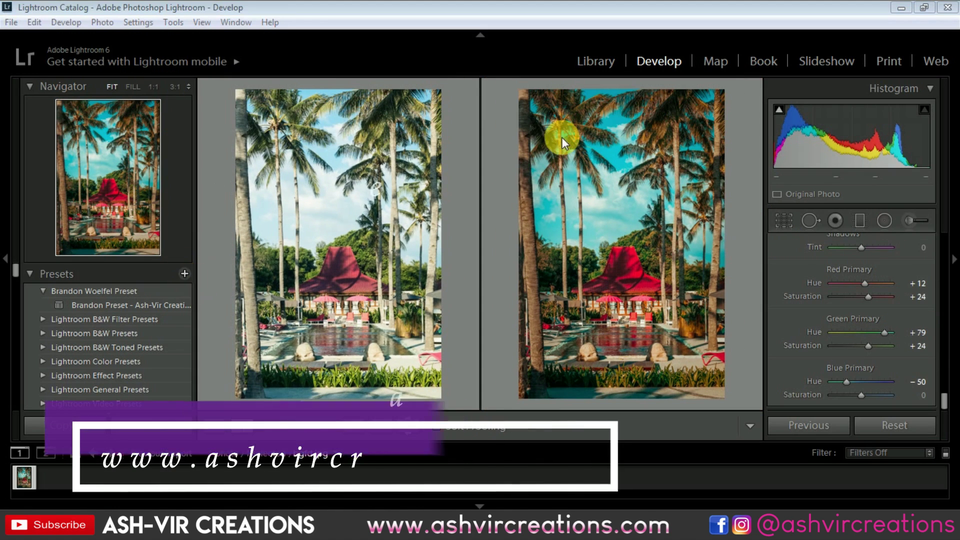
pyautogui.scroll(-5, 125, 351)
pyautogui.click(124, 390)
# Export the edited palm photo and view it in its destination folder
pyautogui.rightClick(665, 268)
pyautogui.click(825, 437)
pyautogui.click(902, 9)
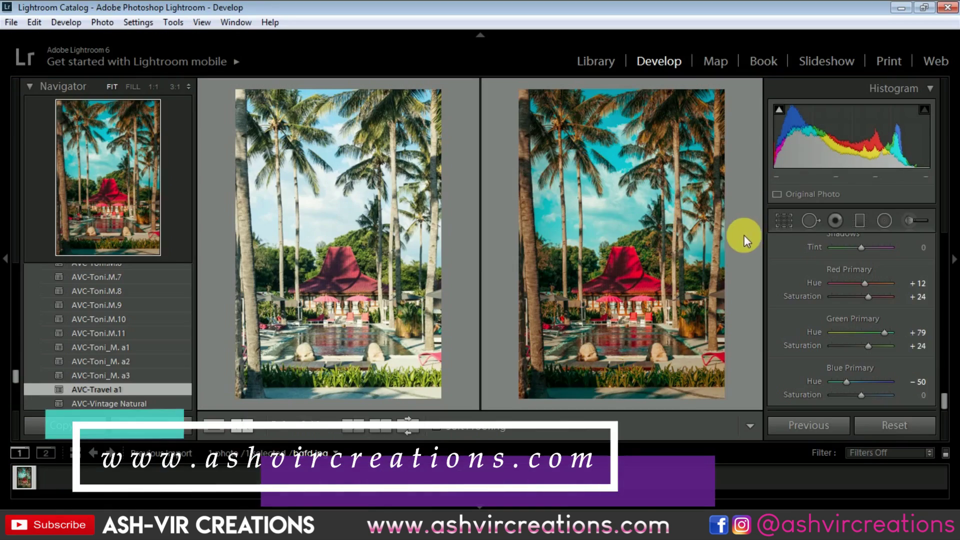
pyautogui.click(885, 425)
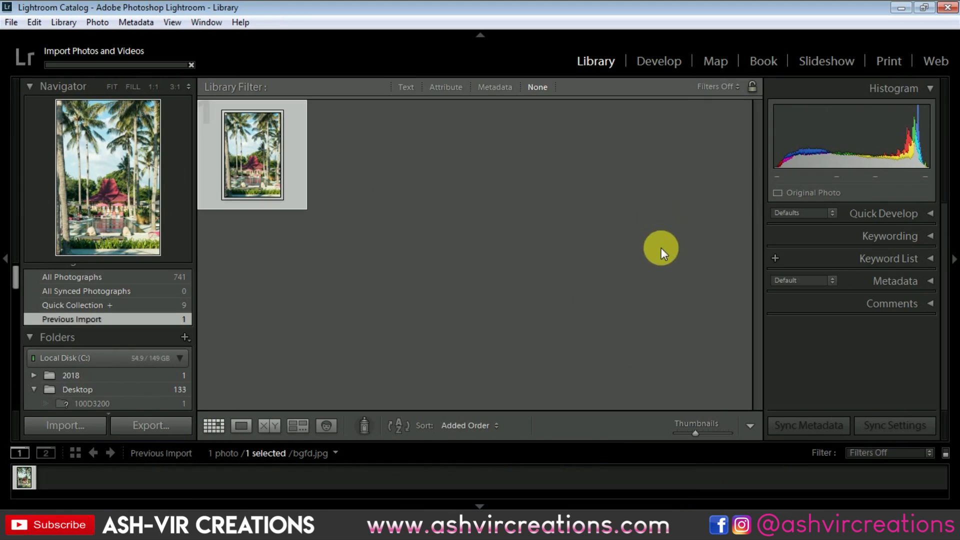
# Apply the AVC-Travel a1 preset to a beach photo and lower its exposure slightly
pyautogui.click(666, 60)
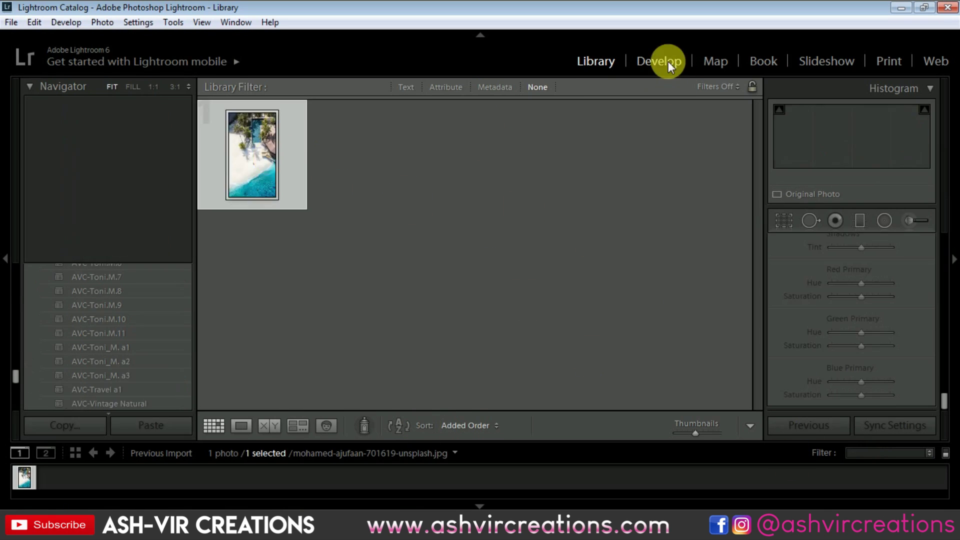
pyautogui.click(131, 389)
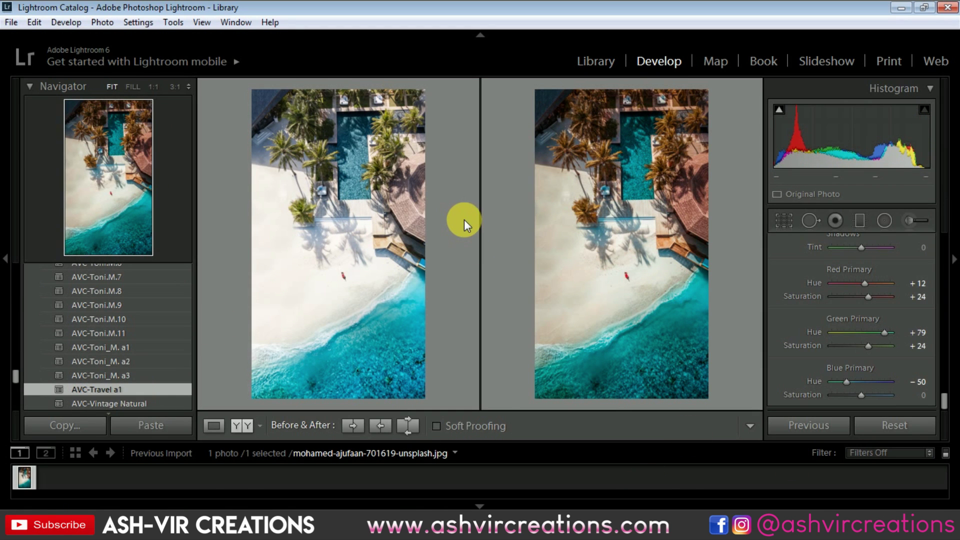
pyautogui.scroll(10, 862, 361)
pyautogui.moveTo(861, 360); pyautogui.dragTo(857, 360)
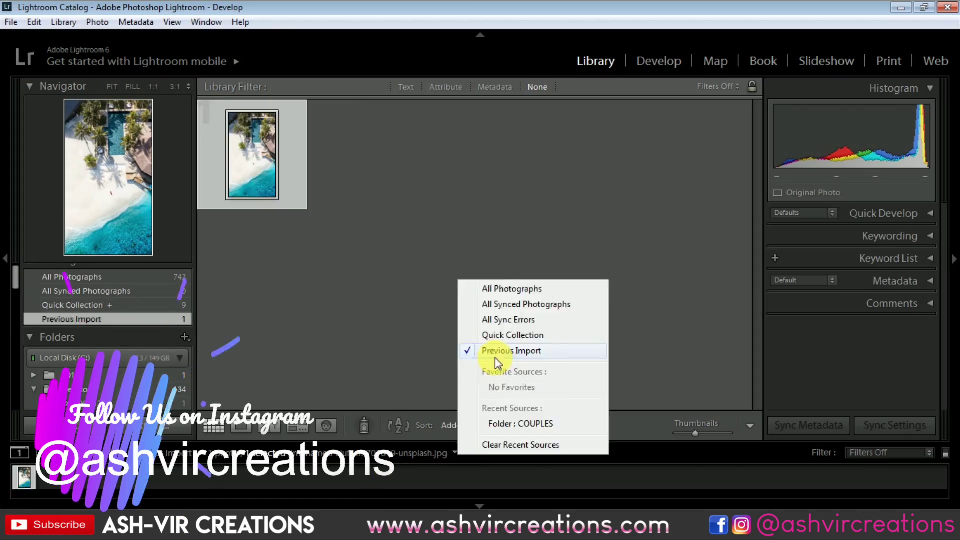
pyautogui.click(500, 287)
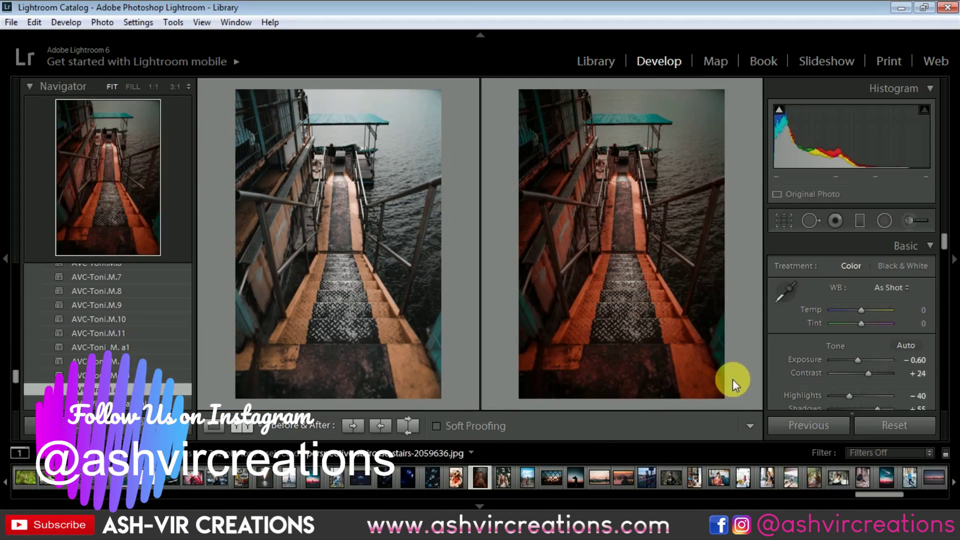
# Import bgfd.jpg from the Library and open it in Develop at default settings
pyautogui.click(836, 479)
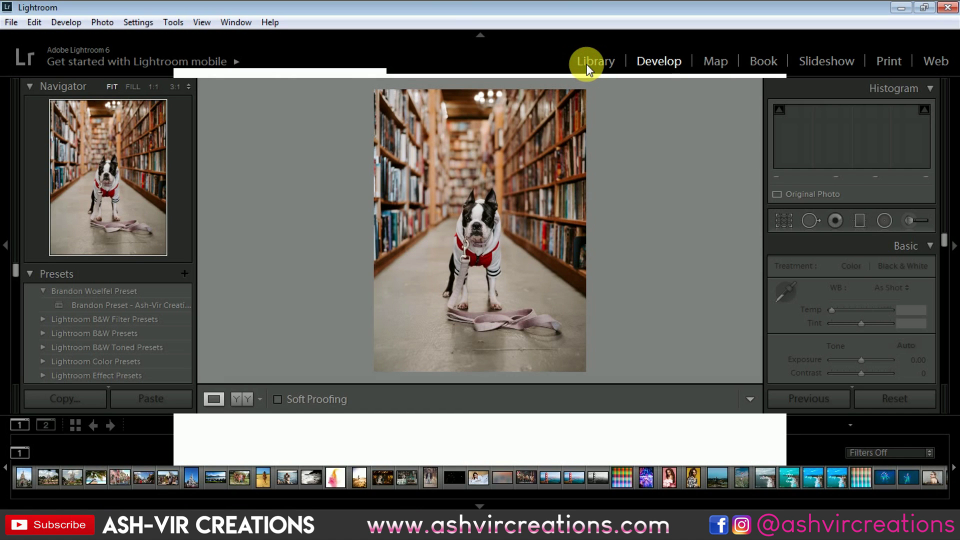
pyautogui.click(589, 58)
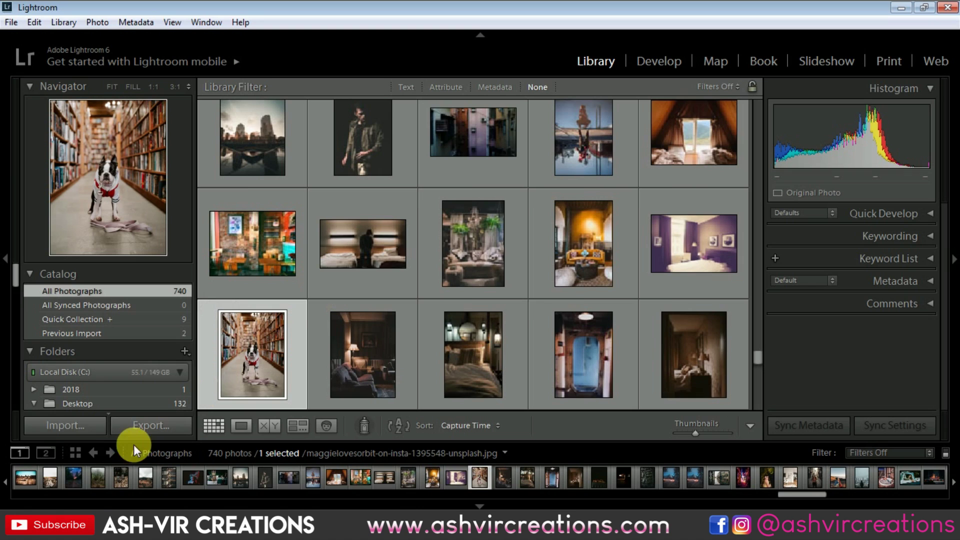
pyautogui.click(56, 427)
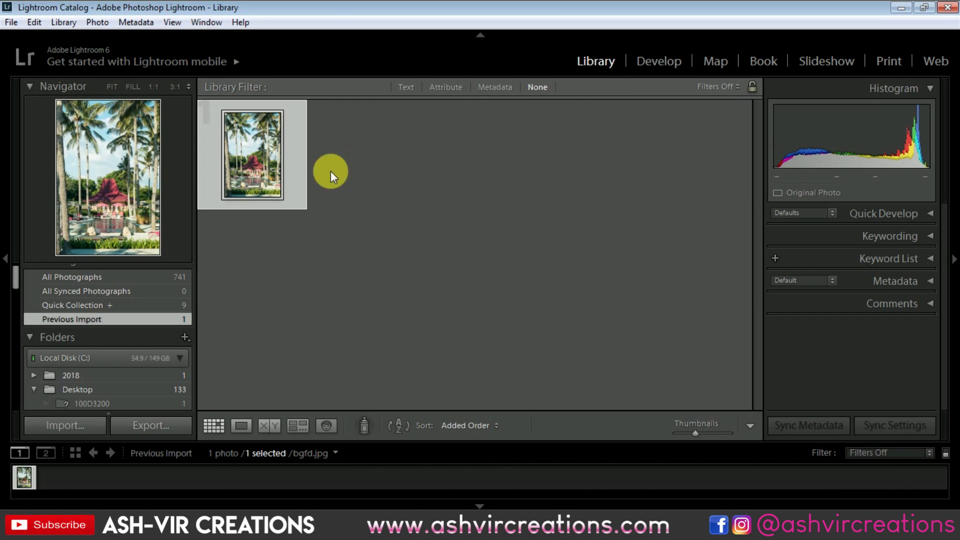
pyautogui.click(660, 63)
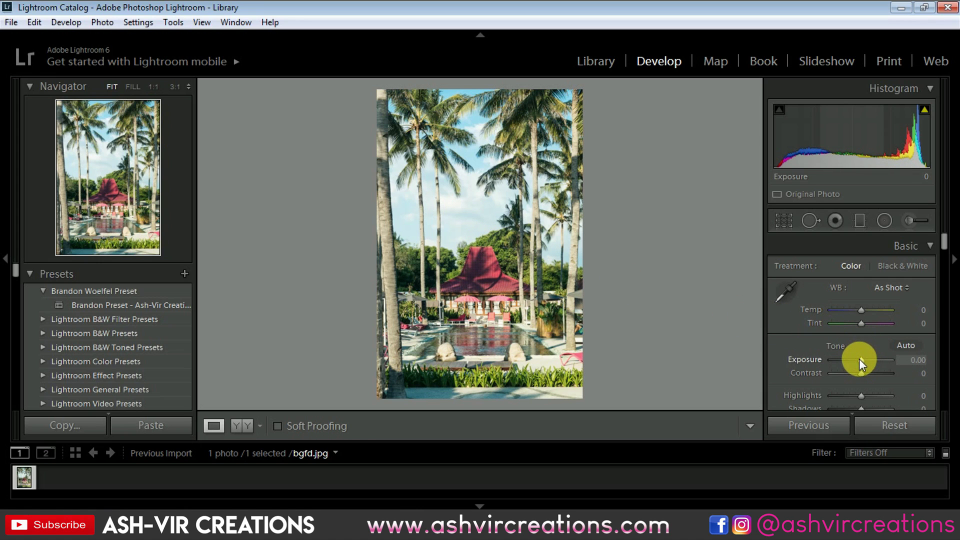
# Set Basic tones: Exposure −0.60, Contrast +24, Highlights −40, Shadows +55, Whites −12, Blacks −12
pyautogui.moveTo(860, 358); pyautogui.dragTo(856, 359)
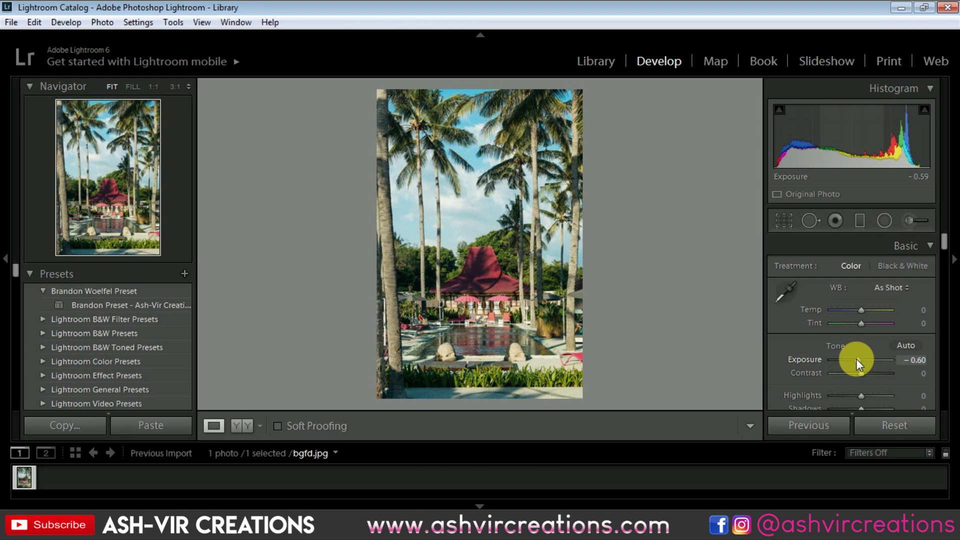
pyautogui.moveTo(859, 373); pyautogui.dragTo(868, 377)
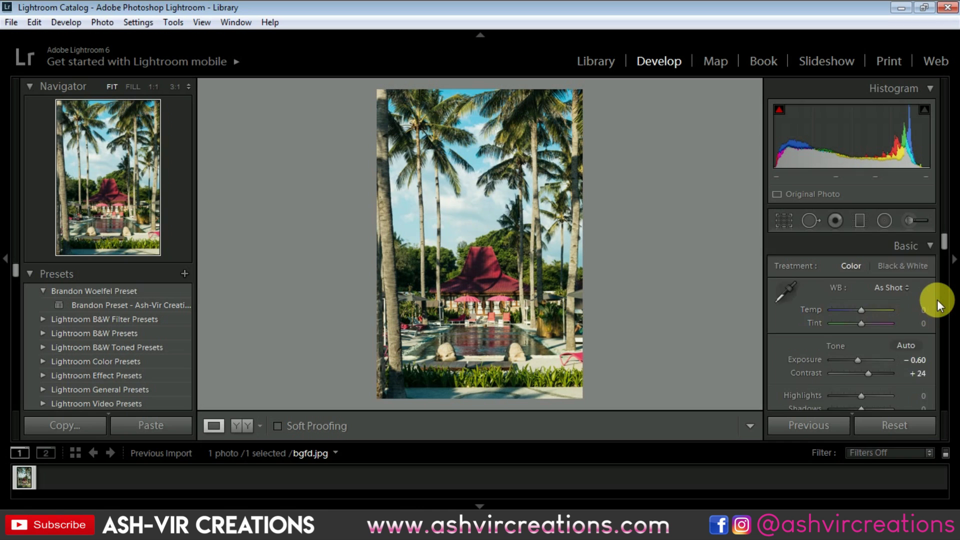
pyautogui.scroll(-2, 937, 299)
pyautogui.moveTo(861, 343); pyautogui.dragTo(859, 372)
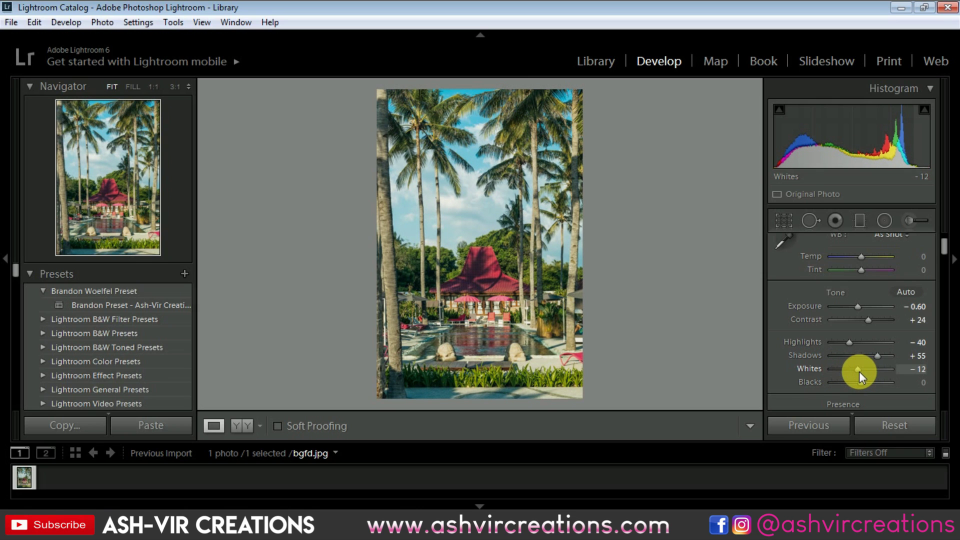
pyautogui.moveTo(896, 382); pyautogui.dragTo(859, 394)
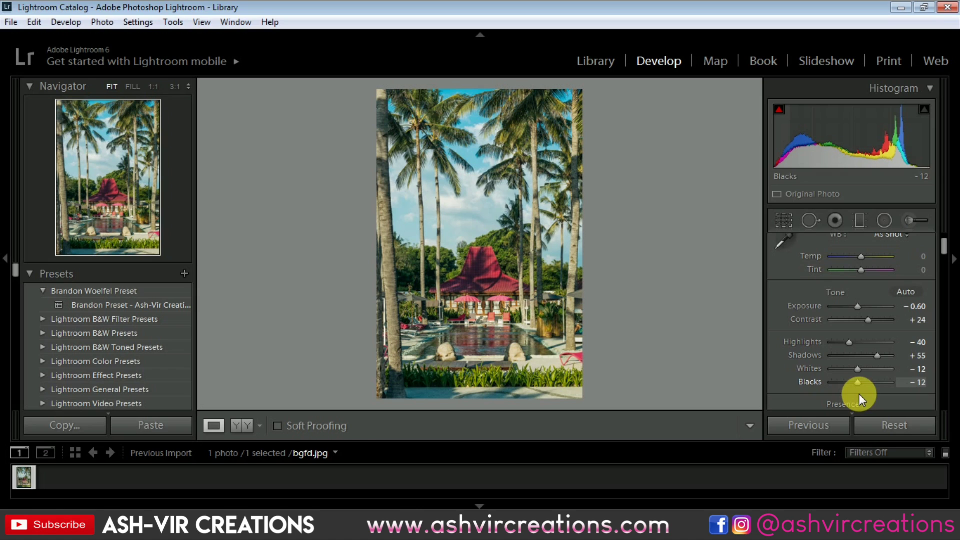
# Set Clarity +10 and Vibrance +17, then scroll down to Camera Calibration
pyautogui.scroll(-2, 929, 290)
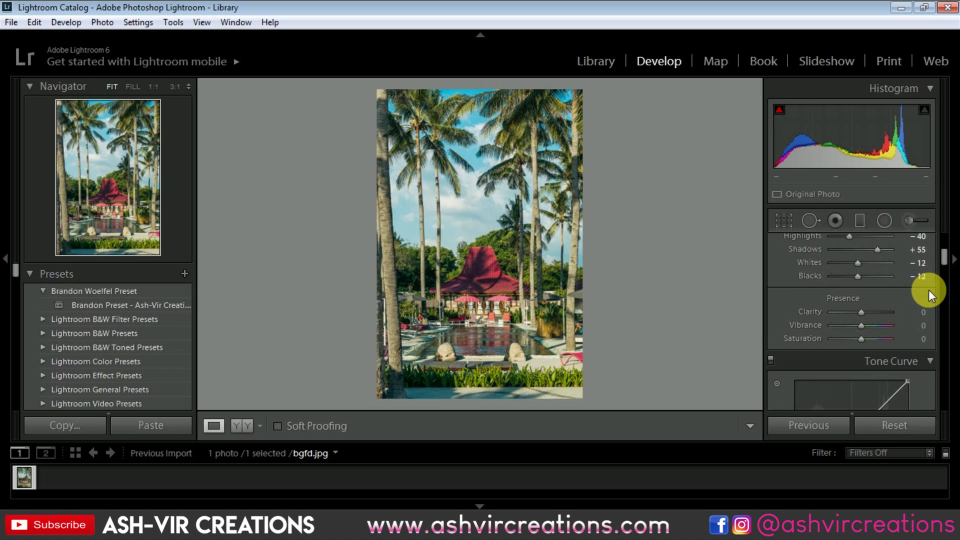
pyautogui.scroll(-1, 929, 289)
pyautogui.moveTo(859, 261); pyautogui.dragTo(867, 273)
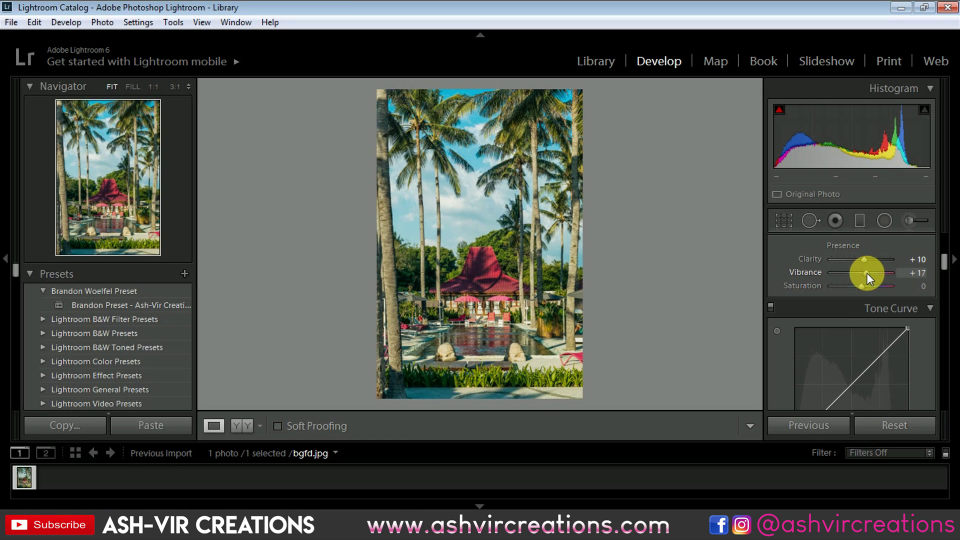
pyautogui.scroll(-5, 906, 299)
pyautogui.scroll(-5, 904, 296)
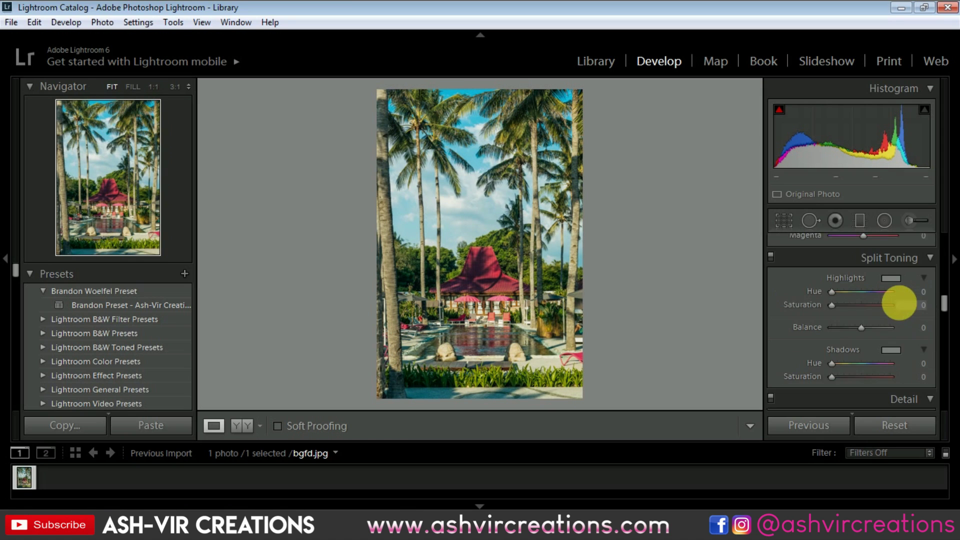
pyautogui.scroll(2, 911, 340)
pyautogui.scroll(3, 908, 323)
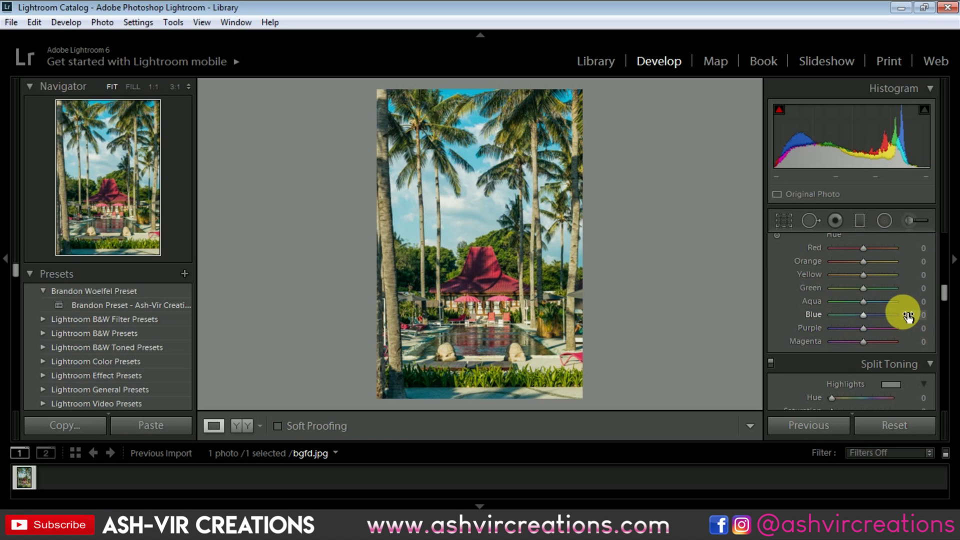
pyautogui.scroll(2, 930, 301)
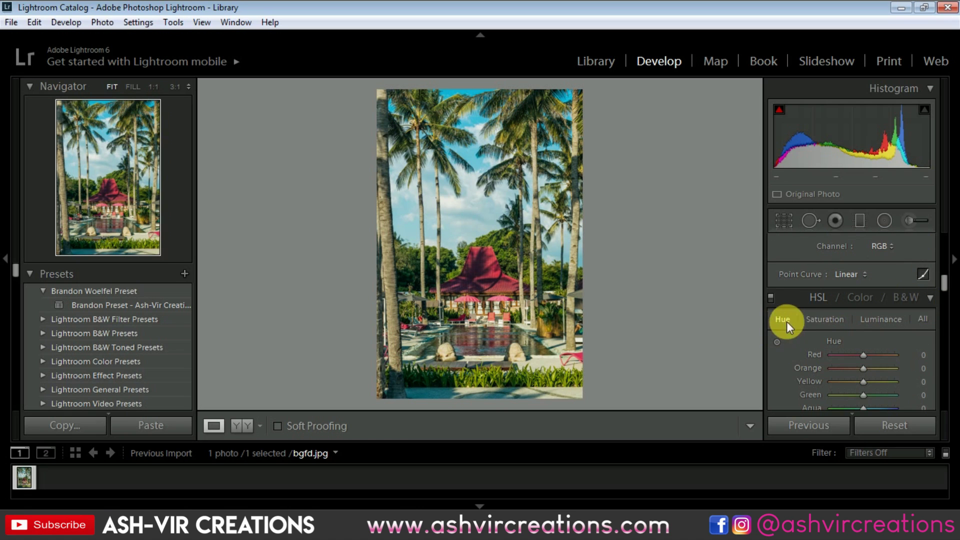
pyautogui.scroll(-5, 857, 325)
pyautogui.scroll(-5, 900, 321)
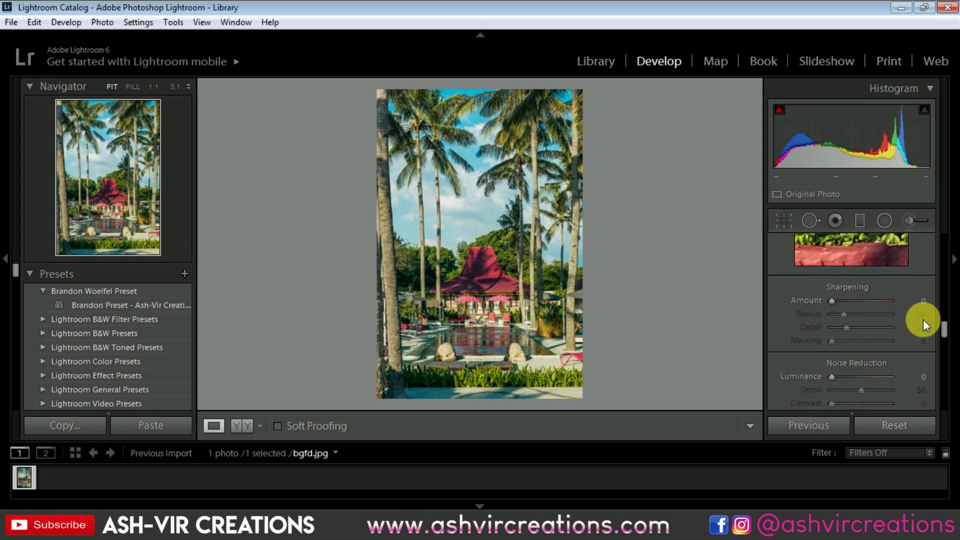
pyautogui.scroll(-5, 930, 324)
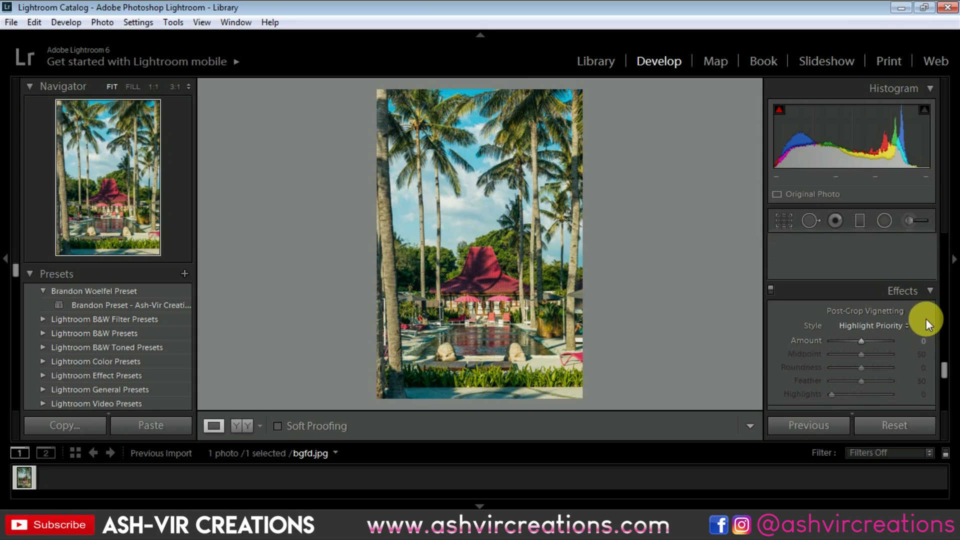
pyautogui.scroll(-3, 900, 321)
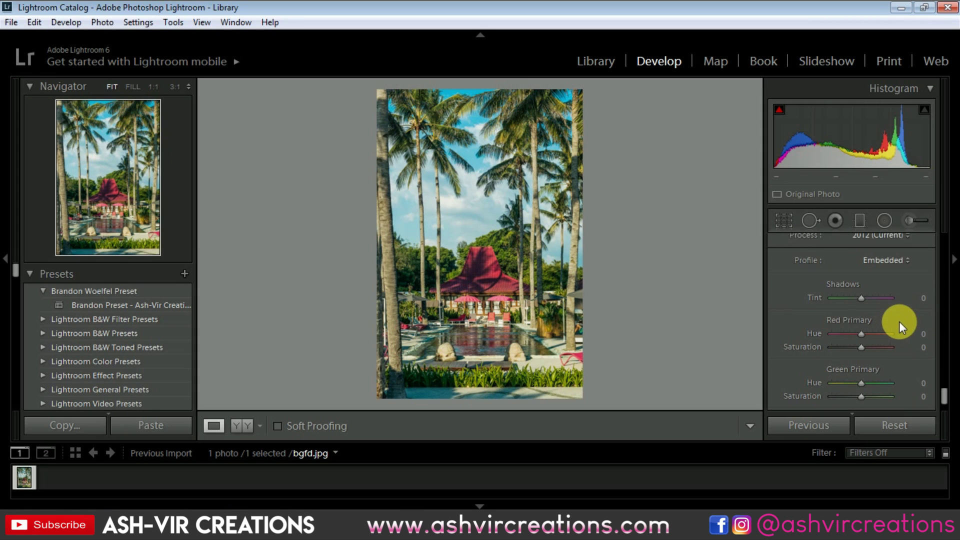
# Set calibration Blue hue −50, Red hue +12/saturation +24, Green hue +79/saturation +24
pyautogui.moveTo(848, 380); pyautogui.dragTo(847, 381)
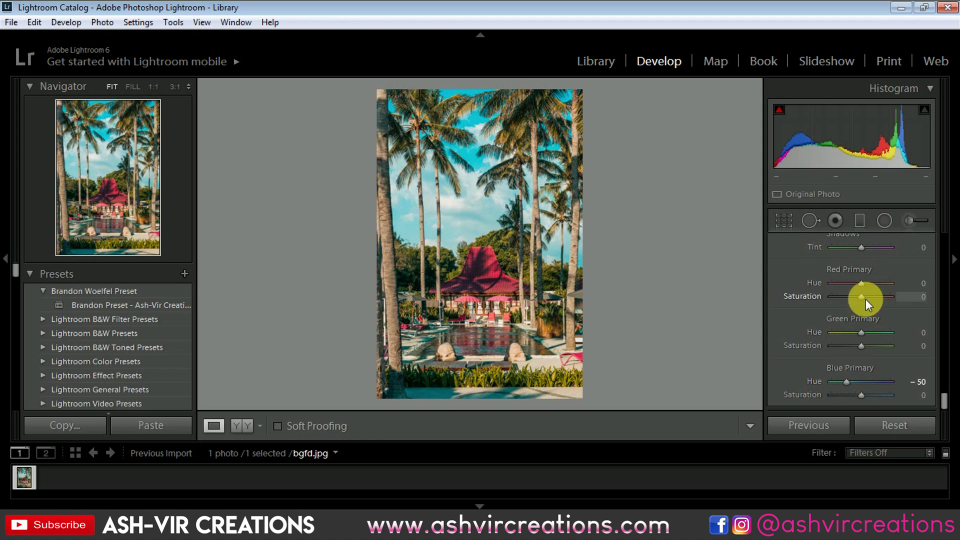
pyautogui.moveTo(867, 282)
pyautogui.mouseDown()
pyautogui.moveTo(883, 296)
pyautogui.moveTo(867, 298)
pyautogui.mouseUp()
pyautogui.moveTo(856, 331); pyautogui.dragTo(868, 346)
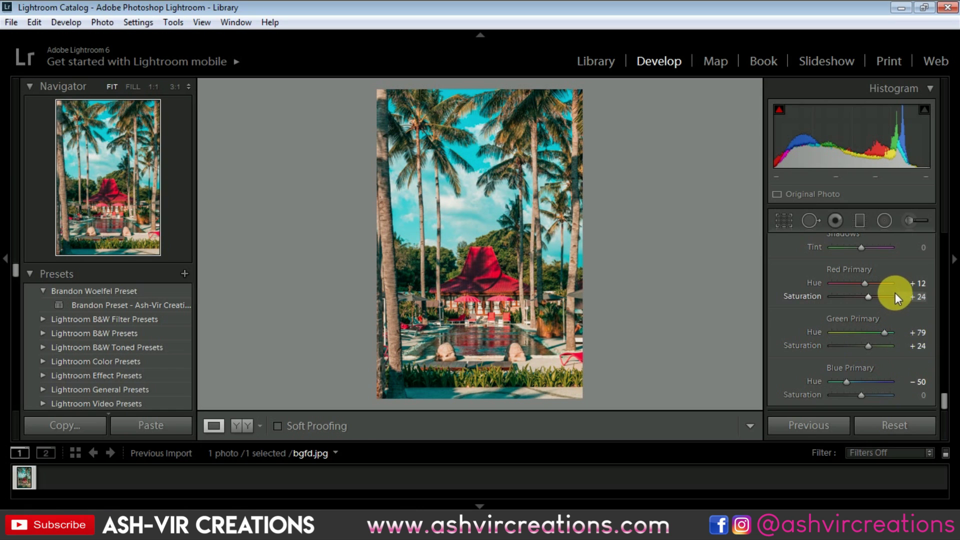
pyautogui.scroll(3, 900, 302)
pyautogui.scroll(10, 901, 304)
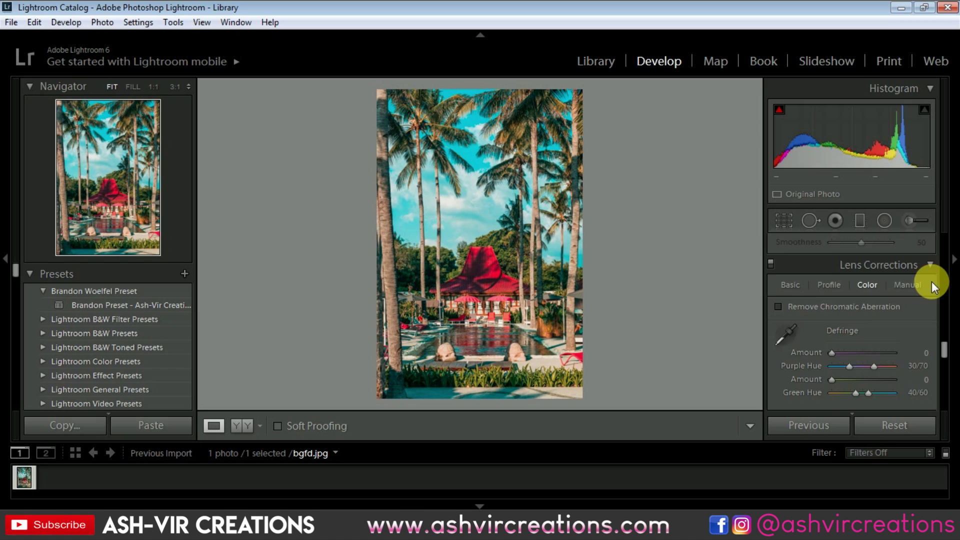
# Set the HSL hues Red −18, Orange +11 and Yellow −51
pyautogui.scroll(10, 934, 280)
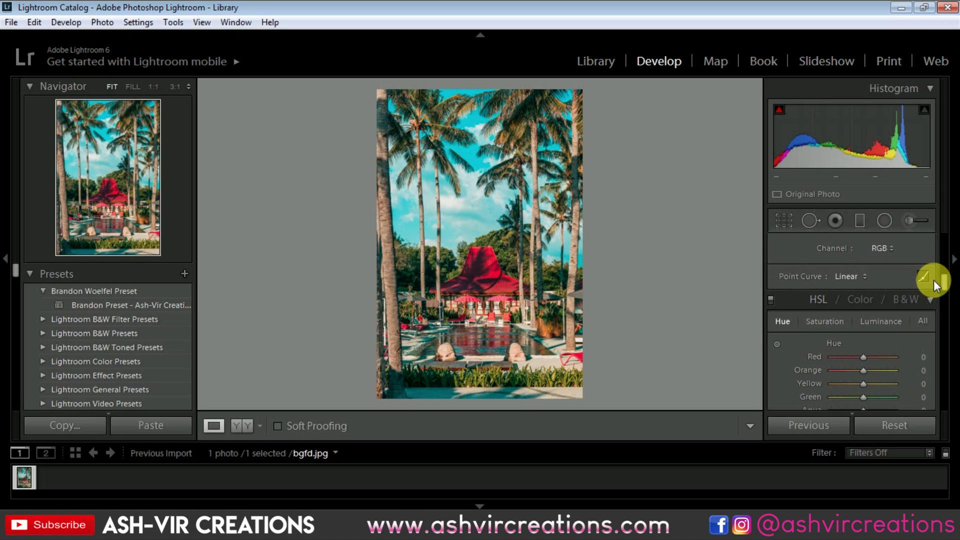
pyautogui.scroll(-2, 820, 299)
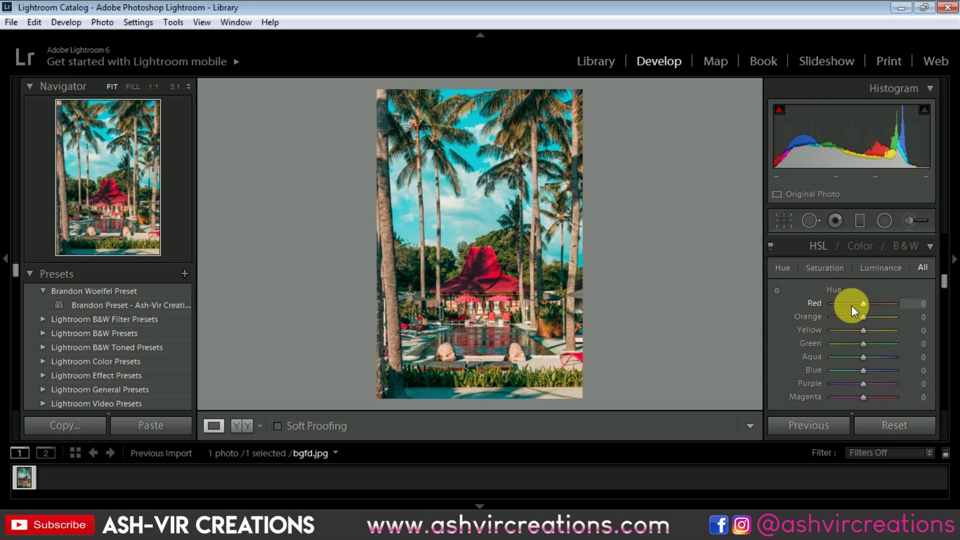
pyautogui.moveTo(857, 305); pyautogui.dragTo(847, 328)
pyautogui.click(838, 269)
pyautogui.click(783, 269)
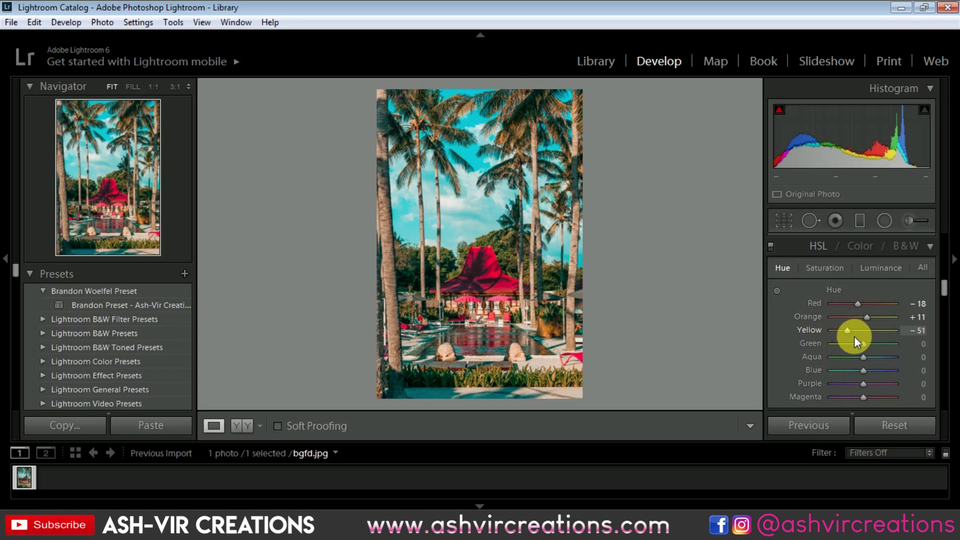
# Set the HSL hues Green +60, Aqua −11, Blue +33, Purple +11 and Magenta +58
pyautogui.moveTo(855, 343); pyautogui.dragTo(882, 359)
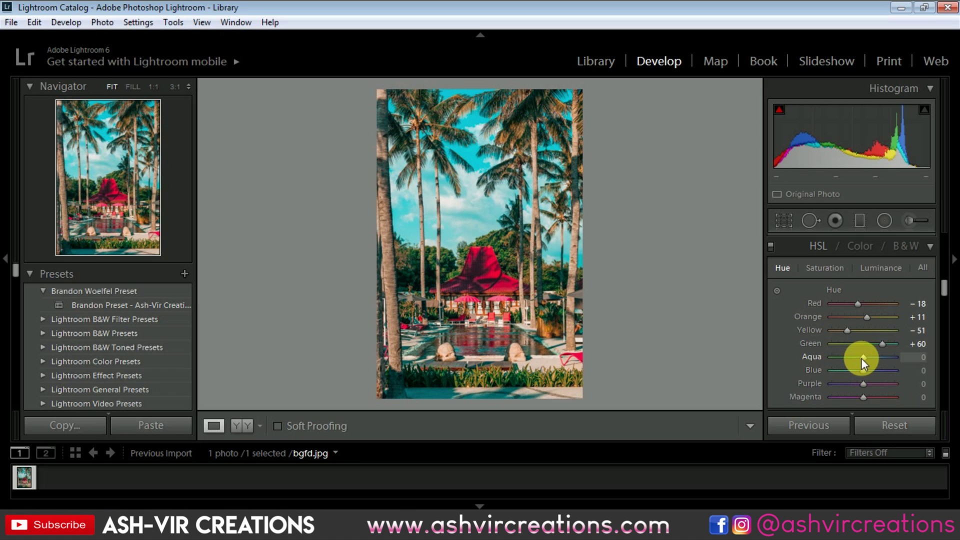
pyautogui.moveTo(862, 358)
pyautogui.mouseDown()
pyautogui.moveTo(832, 357)
pyautogui.moveTo(882, 357)
pyautogui.moveTo(859, 359)
pyautogui.mouseUp()
pyautogui.moveTo(863, 370)
pyautogui.mouseDown()
pyautogui.moveTo(836, 370)
pyautogui.moveTo(907, 378)
pyautogui.moveTo(854, 378)
pyautogui.moveTo(874, 379)
pyautogui.mouseUp()
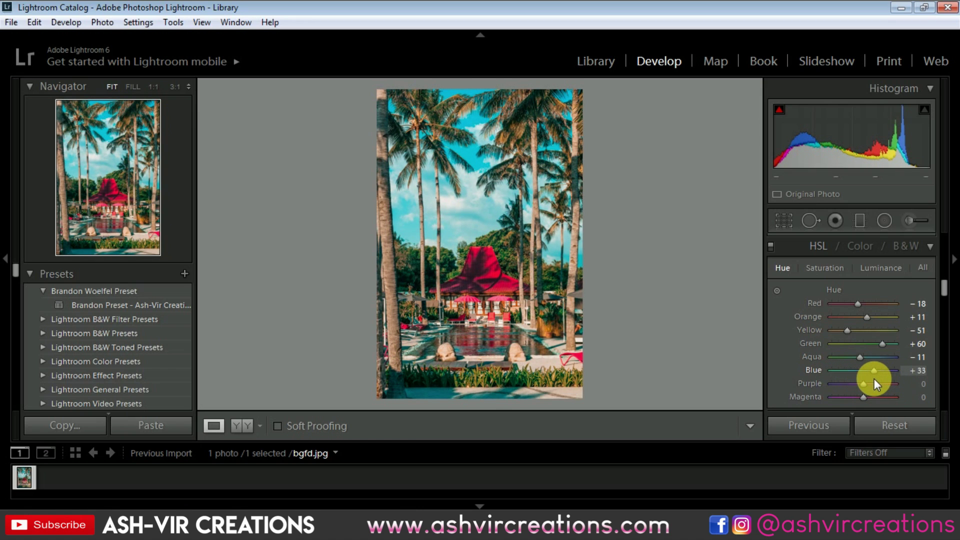
pyautogui.moveTo(864, 383); pyautogui.dragTo(827, 400)
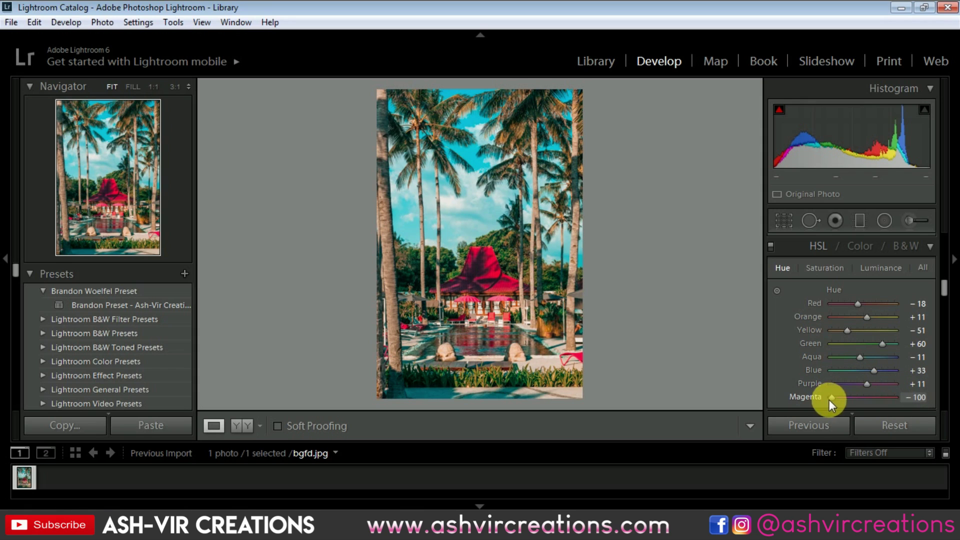
pyautogui.moveTo(912, 405); pyautogui.dragTo(884, 416)
pyautogui.scroll(-1, 904, 274)
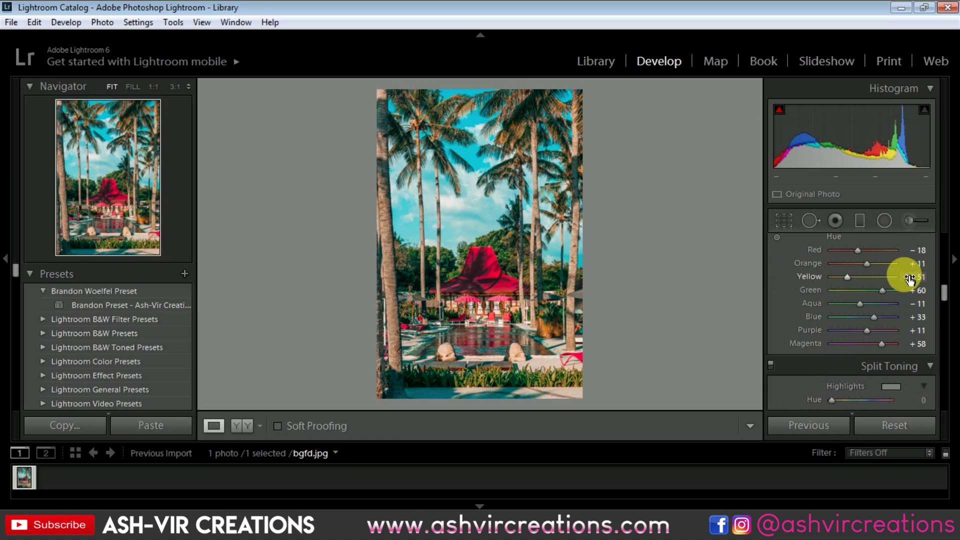
pyautogui.scroll(-3, 930, 345)
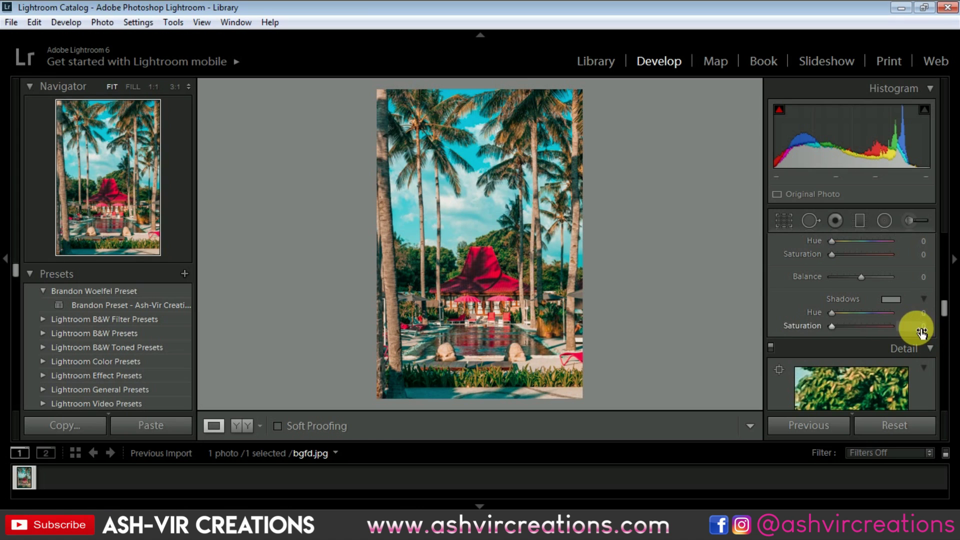
pyautogui.scroll(1, 912, 323)
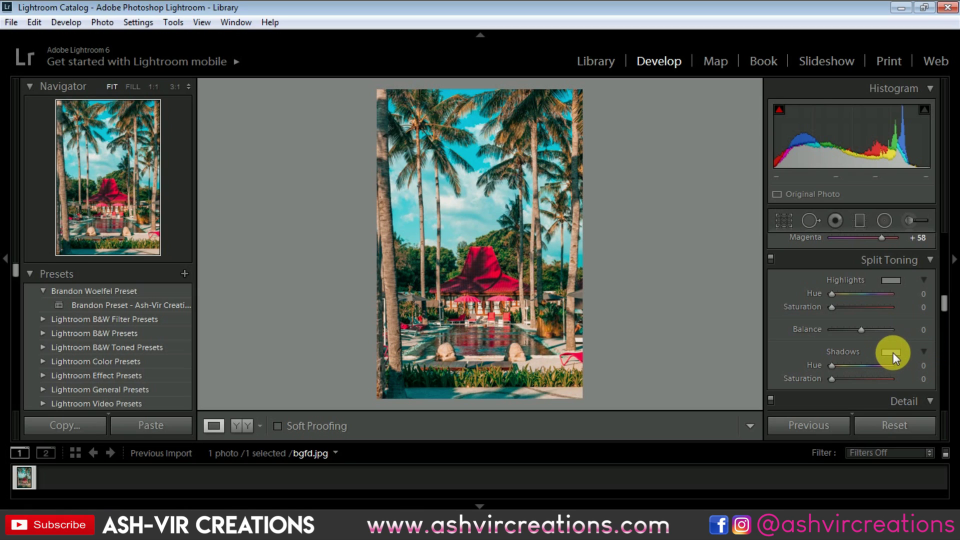
# Split-tone shadows hue 25/sat 21 and highlights hue 154/sat 12, and add a −19 vignette
pyautogui.moveTo(892, 351); pyautogui.dragTo(932, 368)
pyautogui.click(847, 380)
pyautogui.moveTo(852, 383)
pyautogui.mouseDown()
pyautogui.moveTo(885, 379)
pyautogui.moveTo(799, 384)
pyautogui.moveTo(884, 386)
pyautogui.moveTo(828, 392)
pyautogui.moveTo(847, 389)
pyautogui.mouseUp()
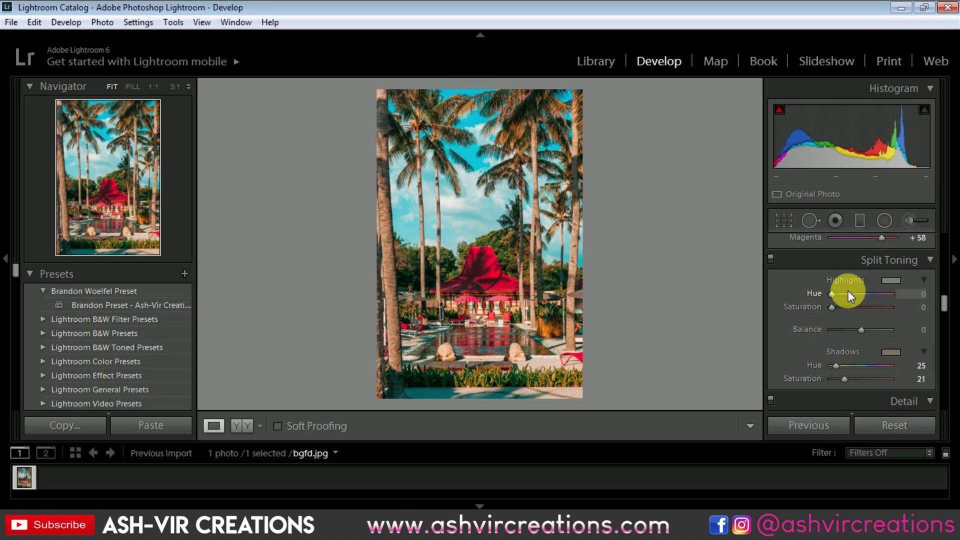
pyautogui.moveTo(886, 280); pyautogui.dragTo(715, 343)
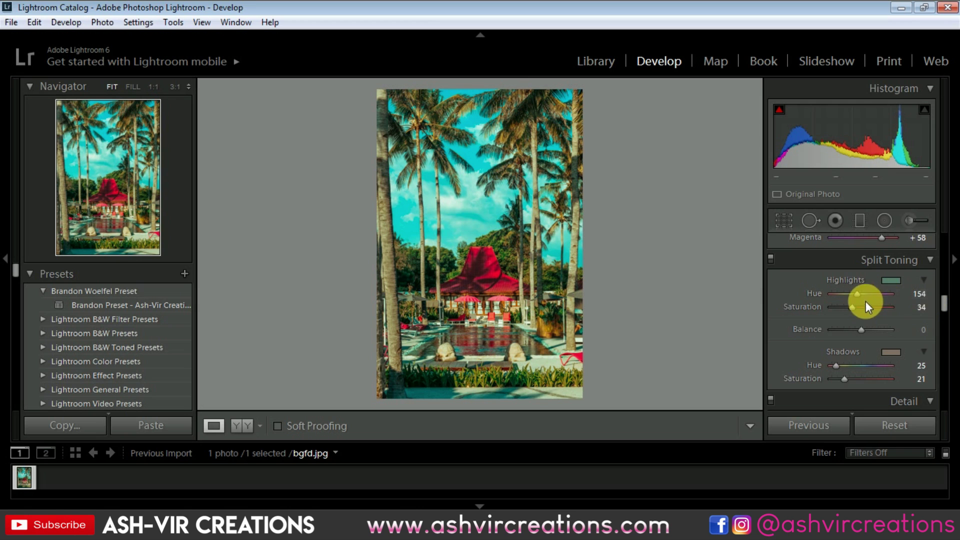
pyautogui.moveTo(875, 305); pyautogui.dragTo(842, 309)
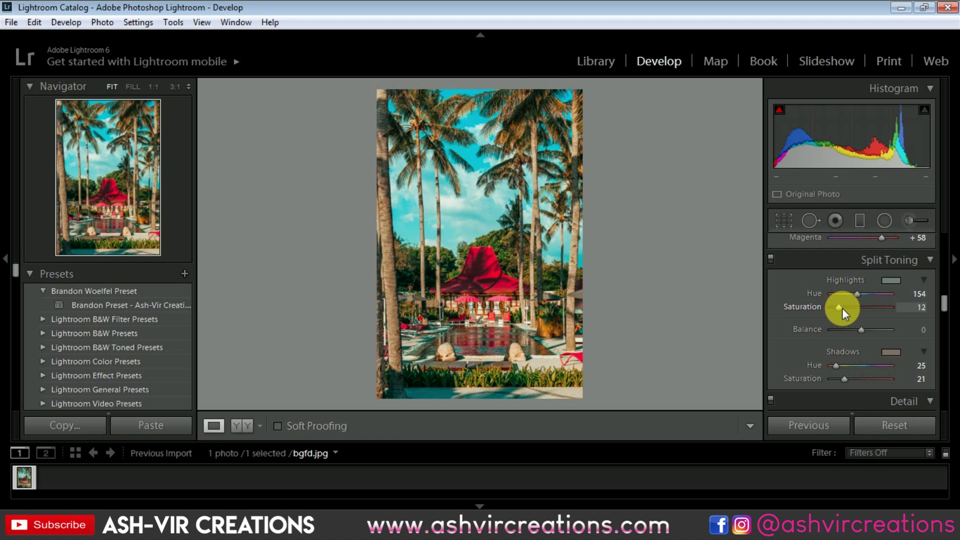
pyautogui.moveTo(940, 301); pyautogui.dragTo(944, 377)
pyautogui.moveTo(859, 320); pyautogui.dragTo(864, 366)
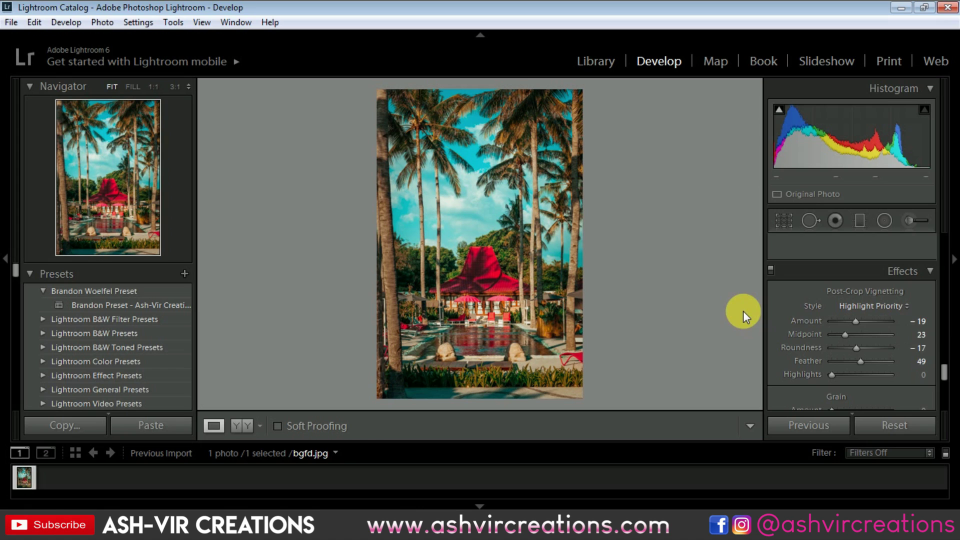
# Shape the vignette to Midpoint 23, Roundness −17, Feather 49 and show before and after side by side
pyautogui.scroll(-5, 933, 330)
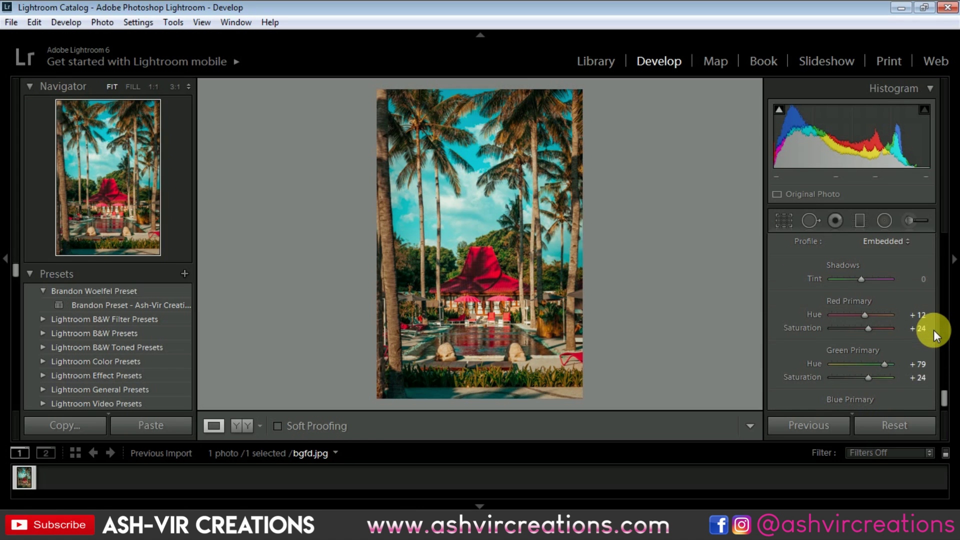
pyautogui.scroll(-1, 934, 330)
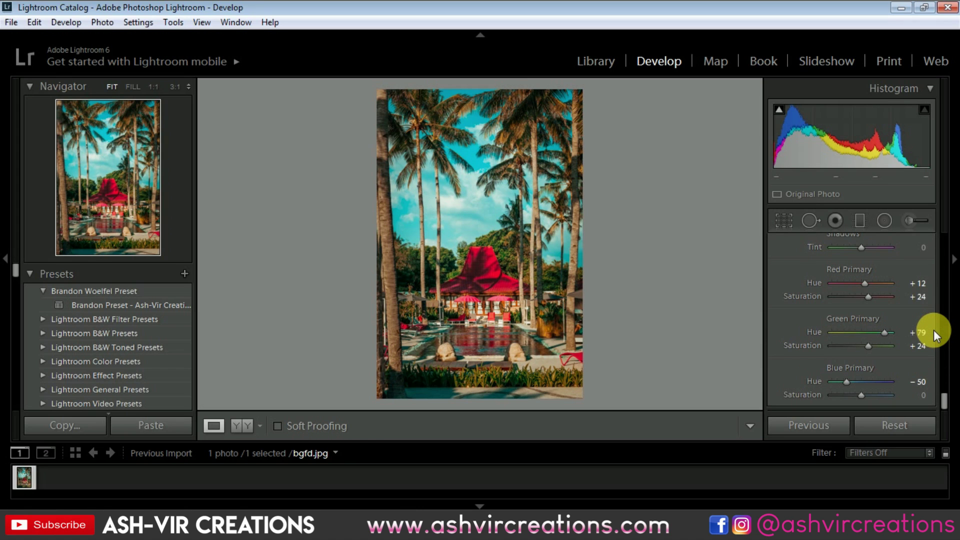
pyautogui.click(242, 426)
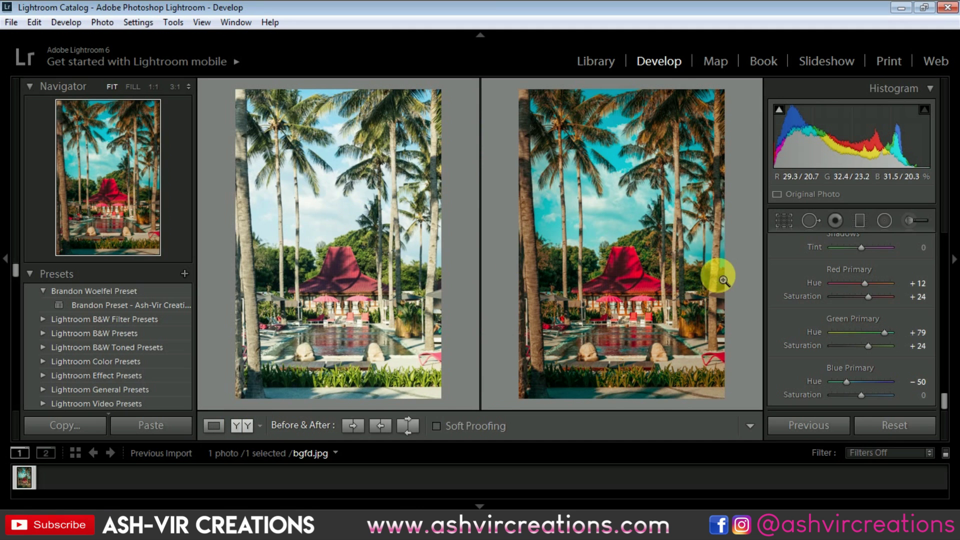
# Inspect the before/after views at Fill and Fit, then save the look as preset AVC-Travel a1
pyautogui.click(133, 87)
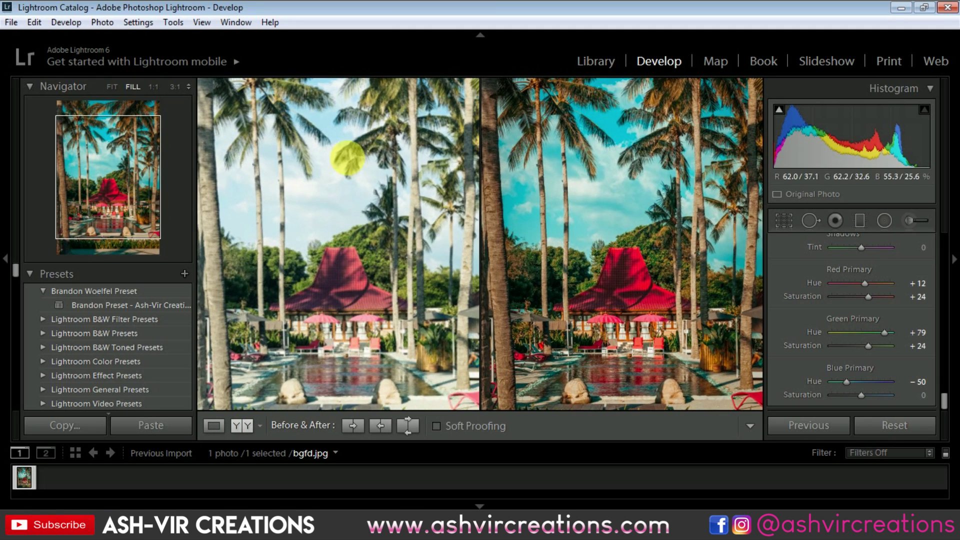
pyautogui.scroll(-3, 608, 230)
pyautogui.scroll(1, 681, 265)
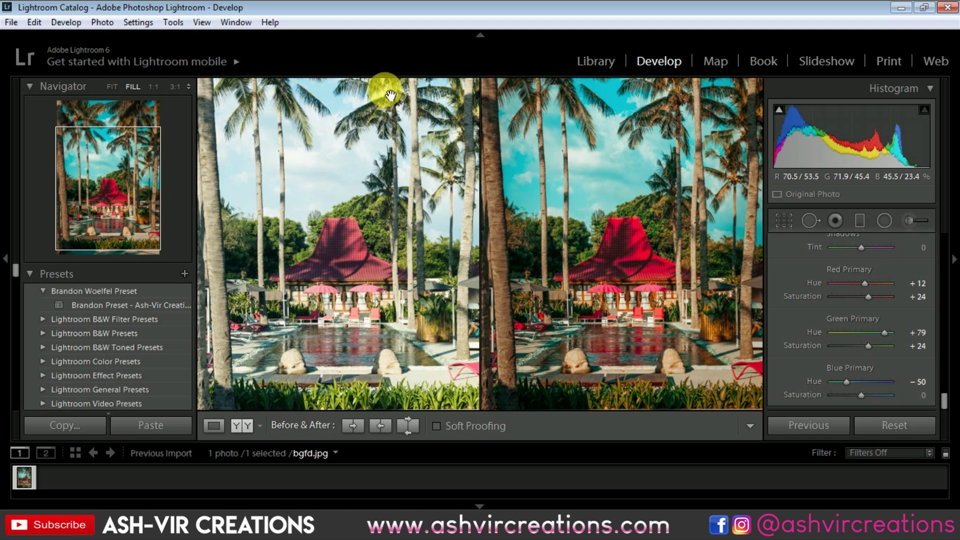
pyautogui.click(116, 84)
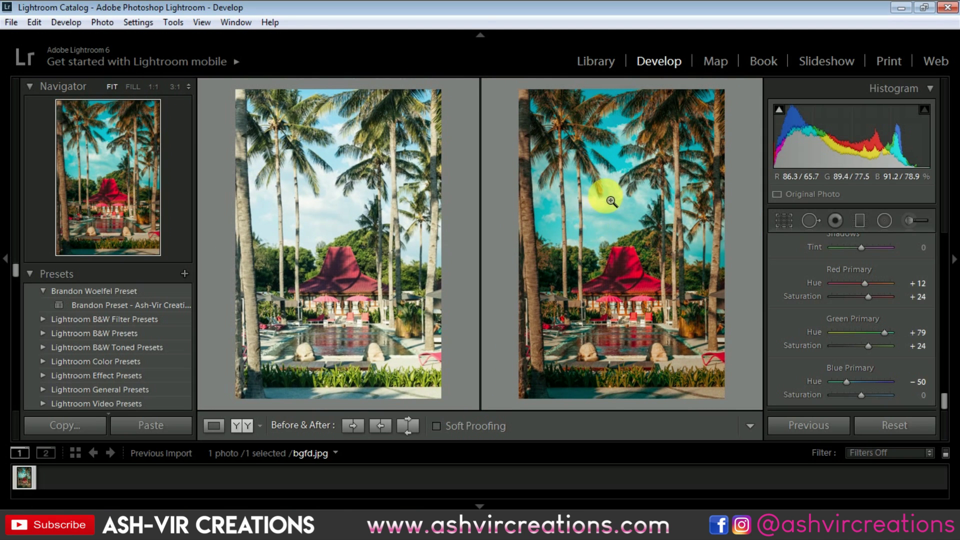
pyautogui.click(185, 273)
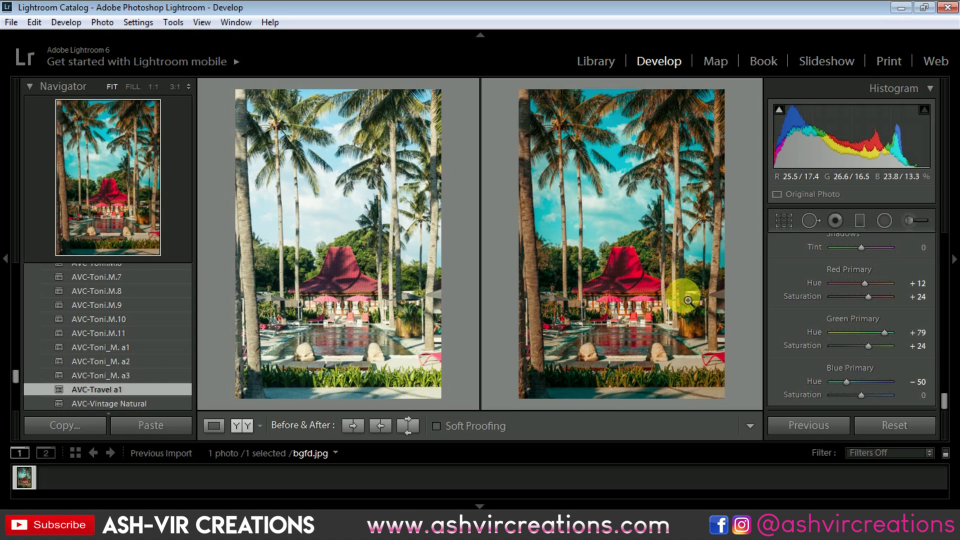
# Export the graded bgfd.jpg as one JPEG to an Untitled Export folder on the Desktop
pyautogui.rightClick(620, 190)
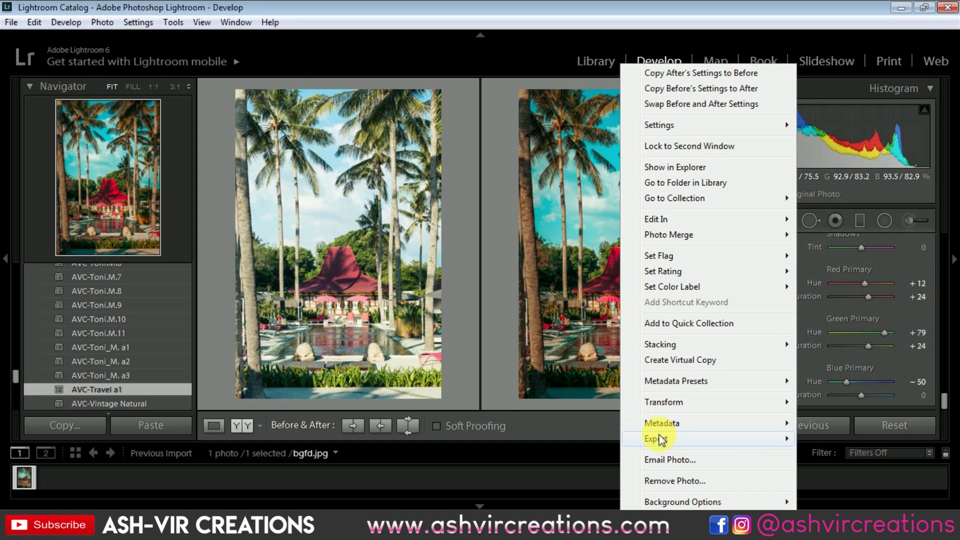
pyautogui.moveTo(680, 440)
pyautogui.click(935, 326)
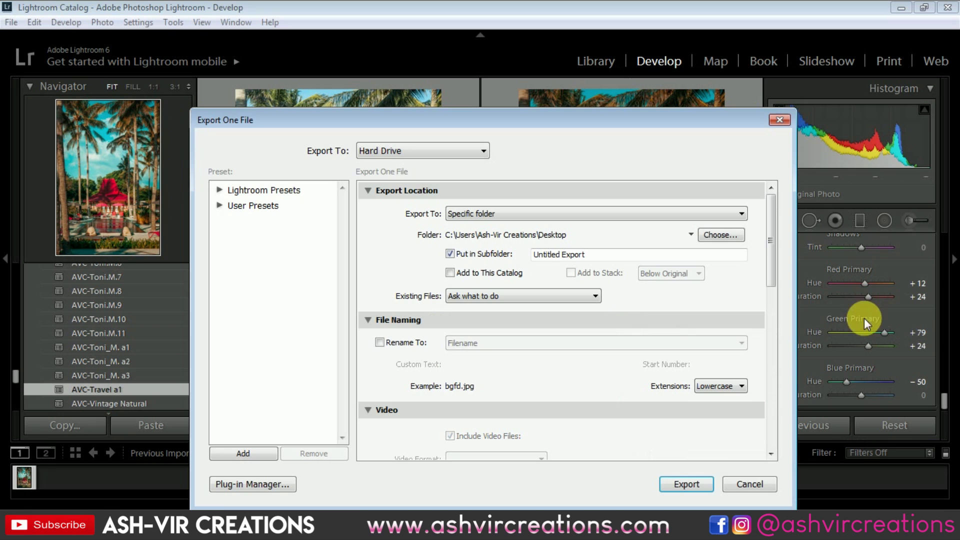
pyautogui.click(693, 485)
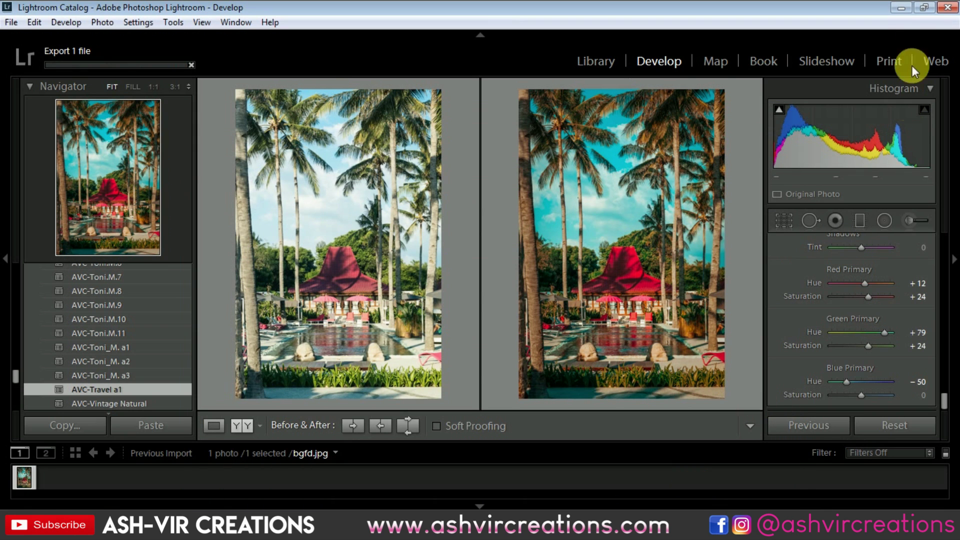
# Preview the exported bgfd palm-tree photo from the Untitled Export folder, then close the preview
pyautogui.click(903, 8)
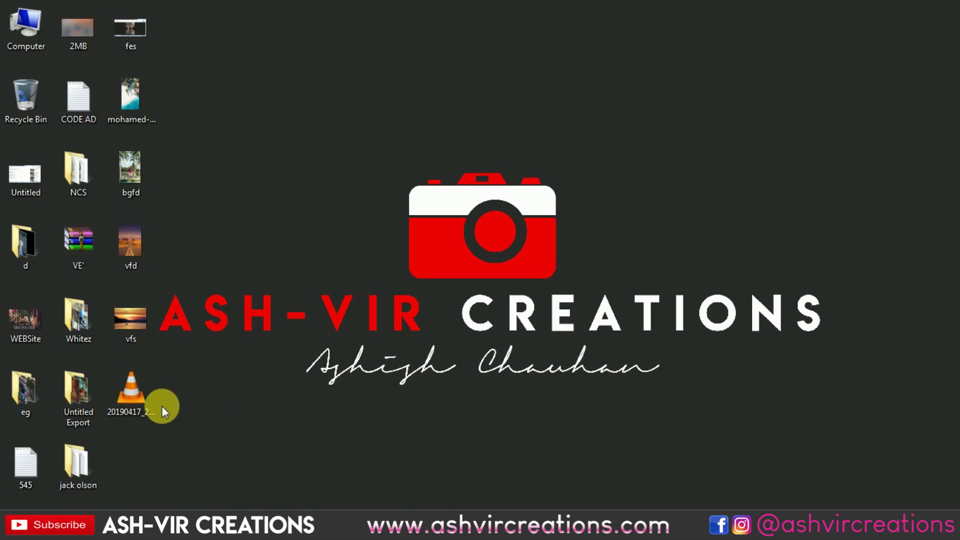
pyautogui.doubleClick(86, 391)
pyautogui.scroll(-1, 364, 393)
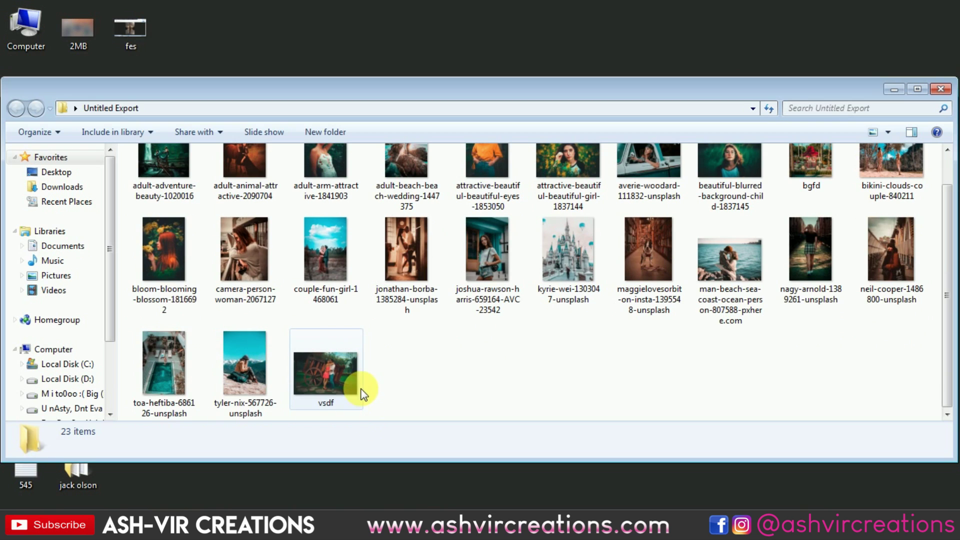
pyautogui.scroll(1, 800, 270)
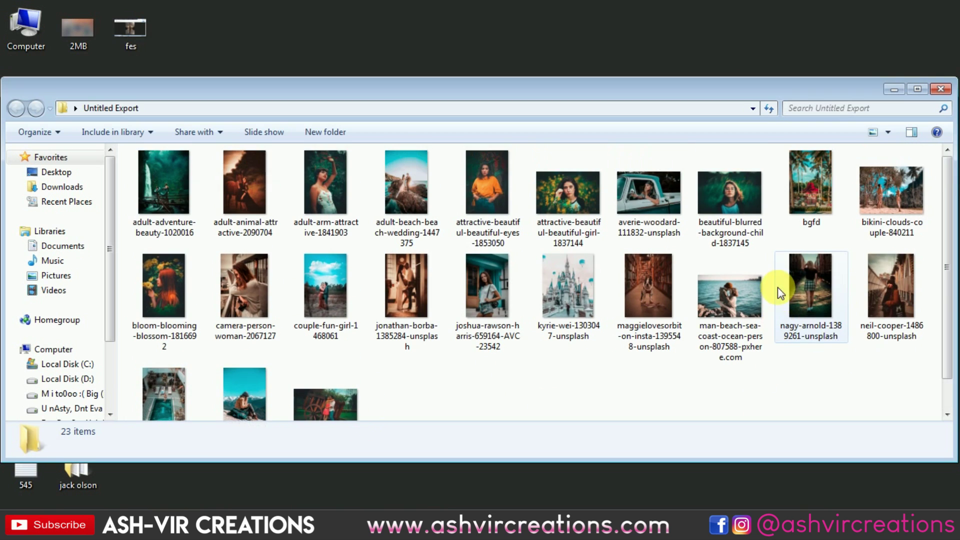
pyautogui.doubleClick(811, 182)
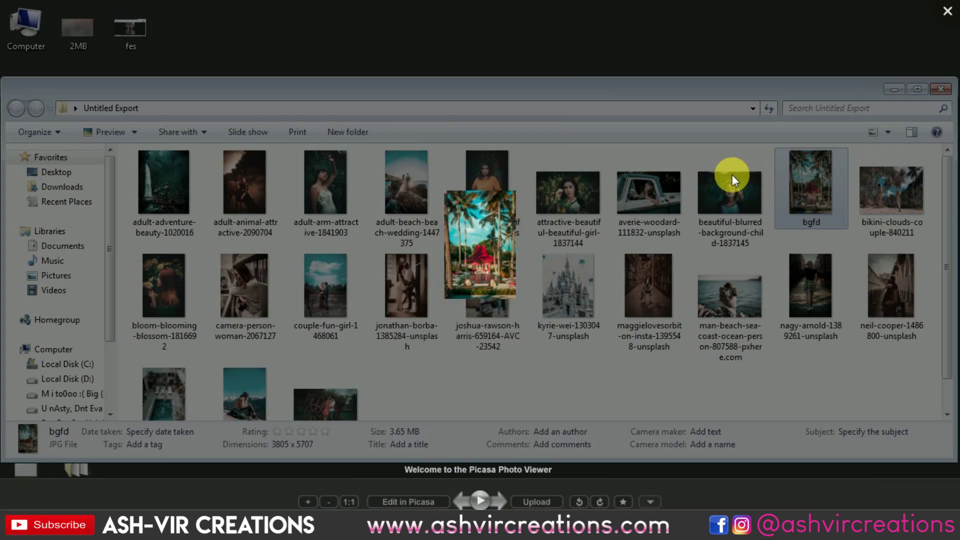
pyautogui.press('Escape')
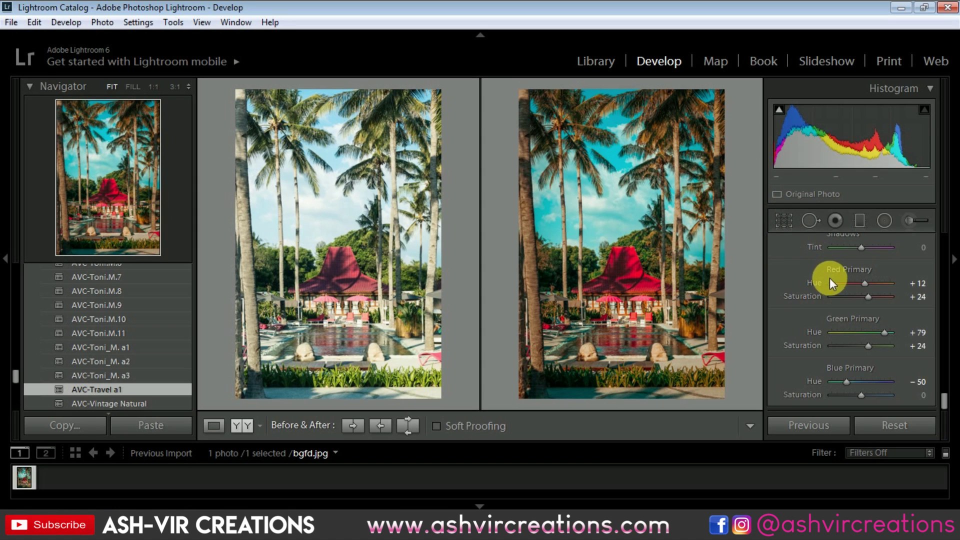
# Reset bgfd's Develop adjustments, then start an import from the Library module
pyautogui.click(886, 421)
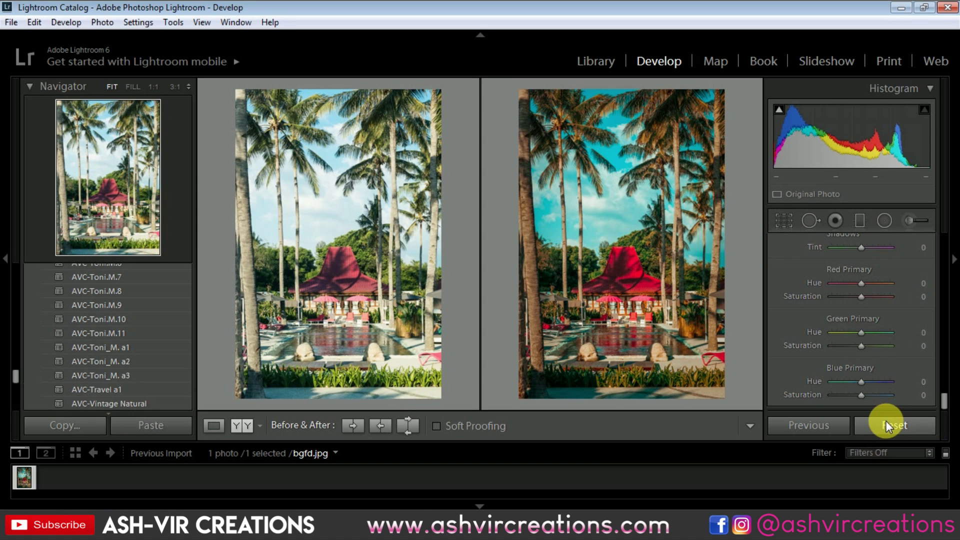
pyautogui.click(588, 60)
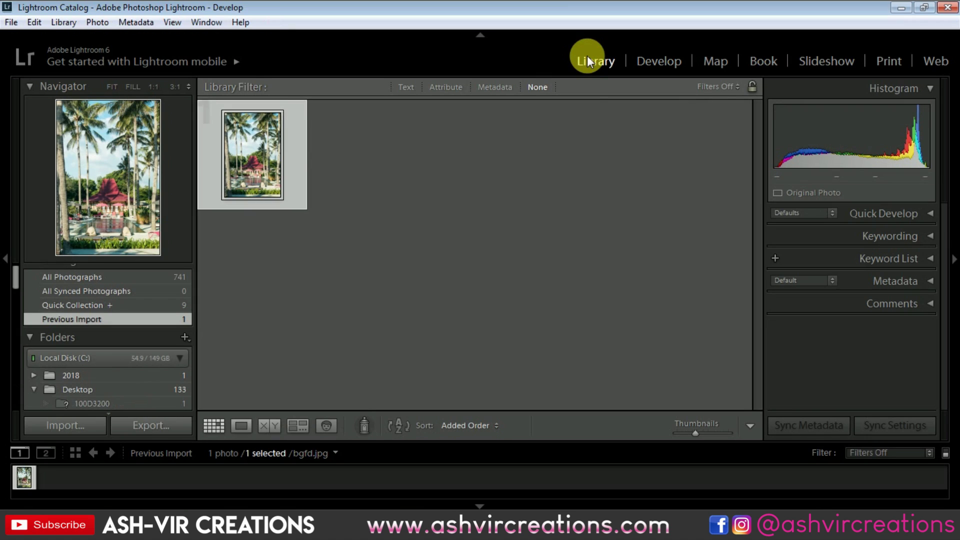
pyautogui.click(60, 431)
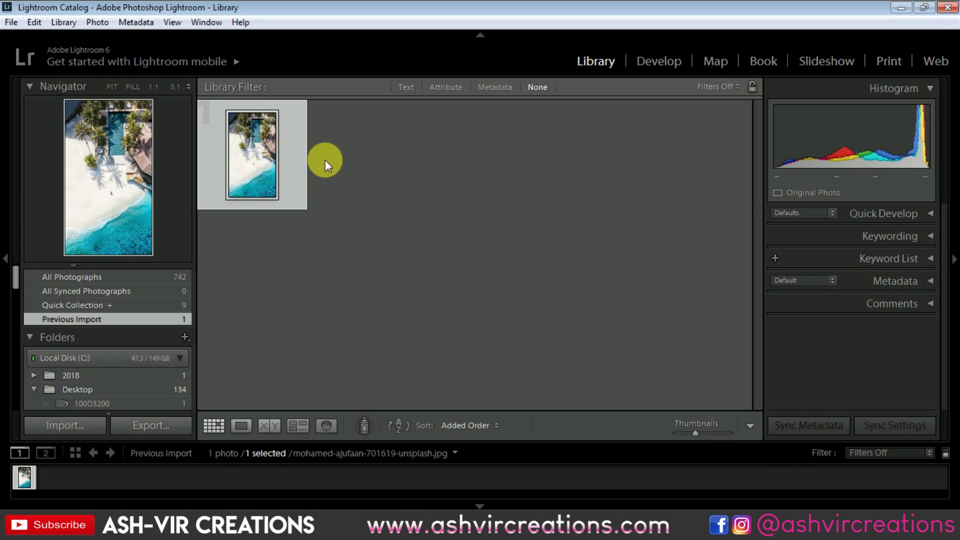
pyautogui.click(669, 61)
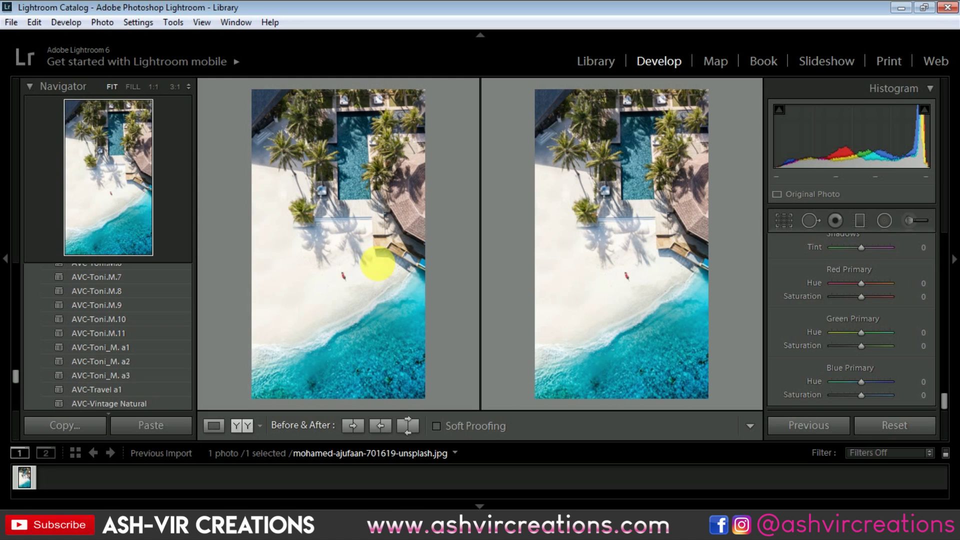
pyautogui.click(132, 392)
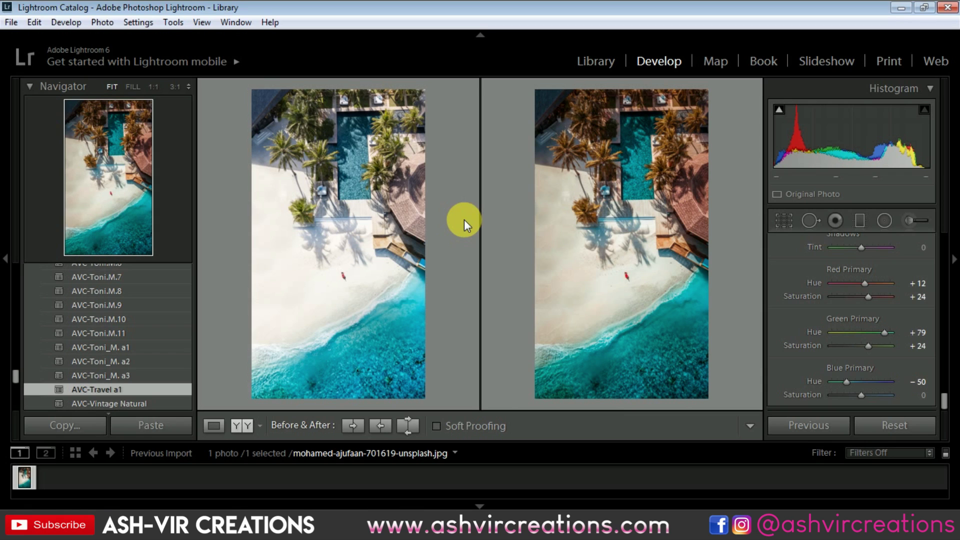
pyautogui.scroll(10, 937, 335)
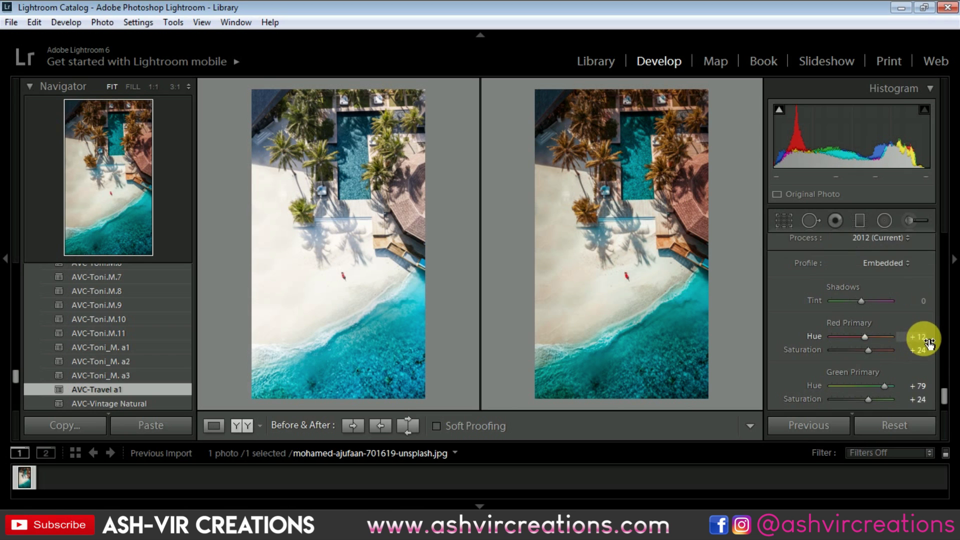
pyautogui.scroll(5, 939, 335)
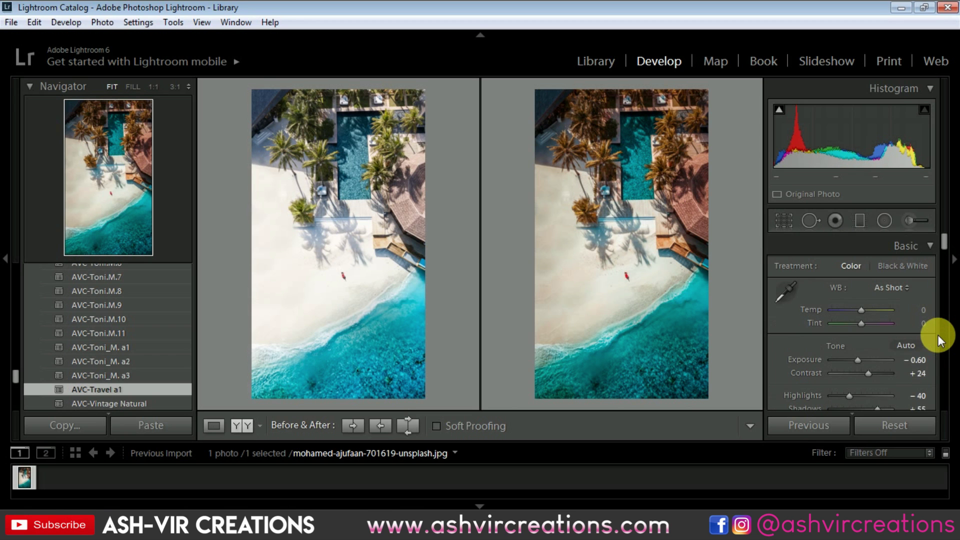
pyautogui.moveTo(862, 360); pyautogui.dragTo(858, 356)
pyautogui.click(142, 436)
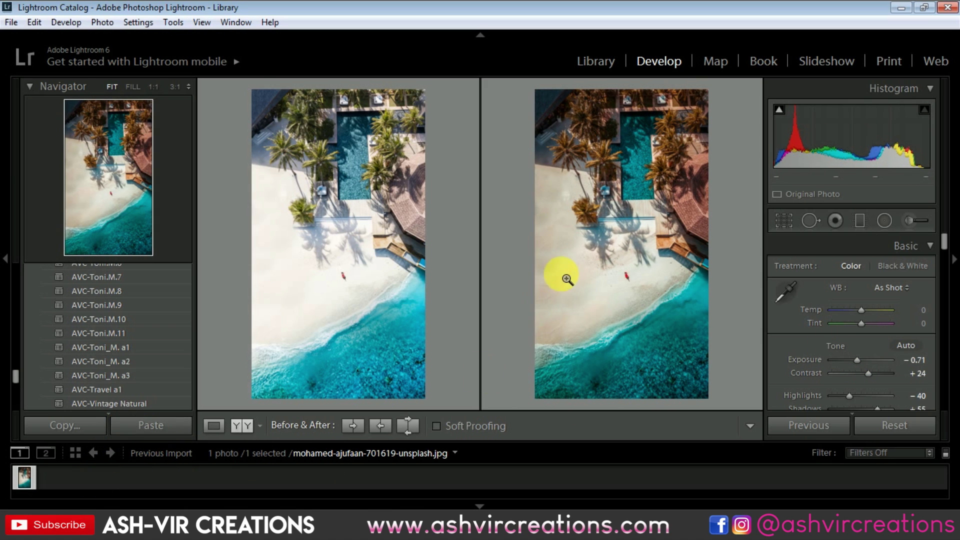
pyautogui.click(928, 420)
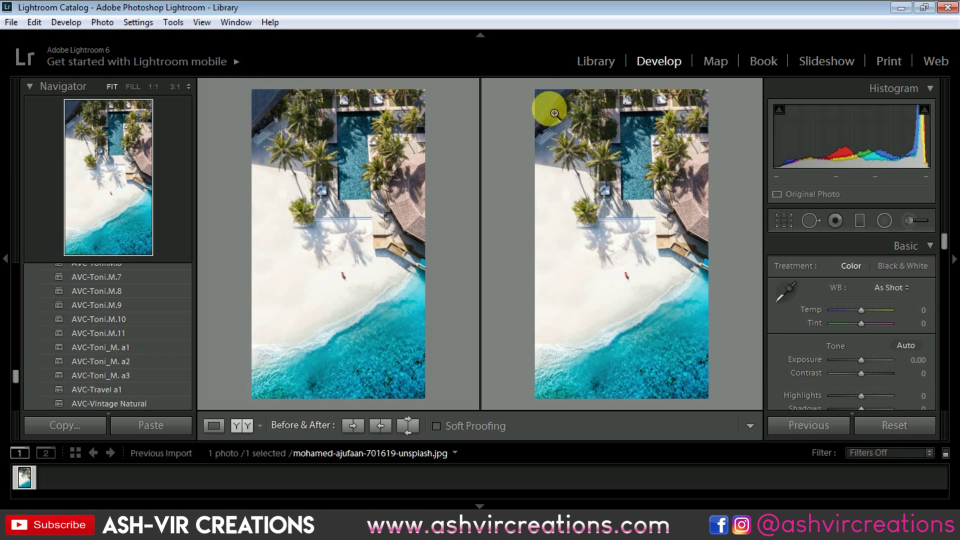
pyautogui.click(585, 61)
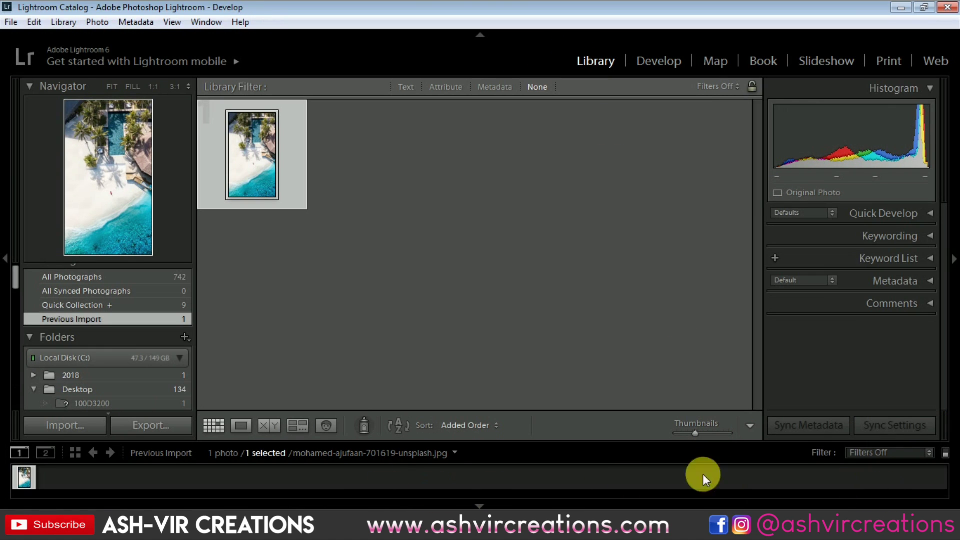
# Show All Photographs and open the bikini-clouds-couple beach photo, then return to the grid
pyautogui.click(456, 453)
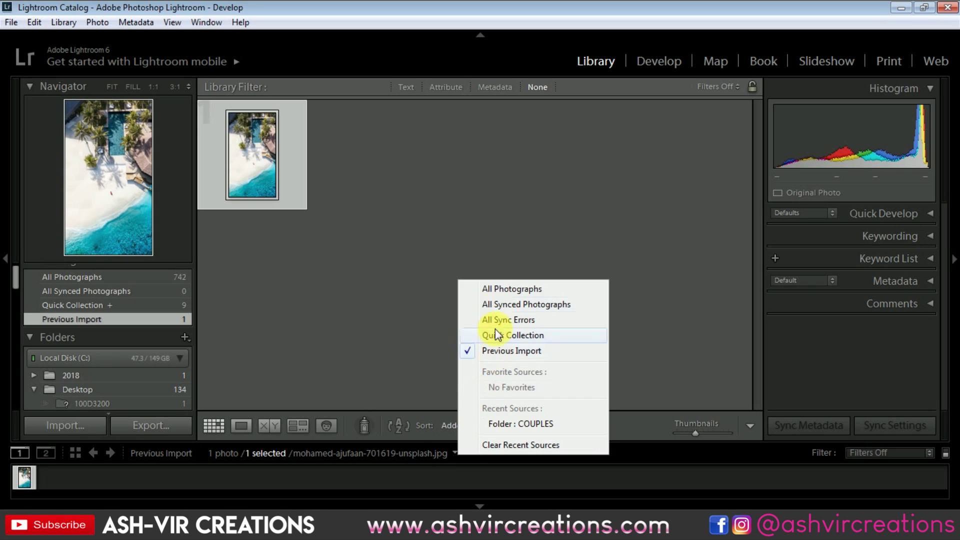
pyautogui.click(509, 289)
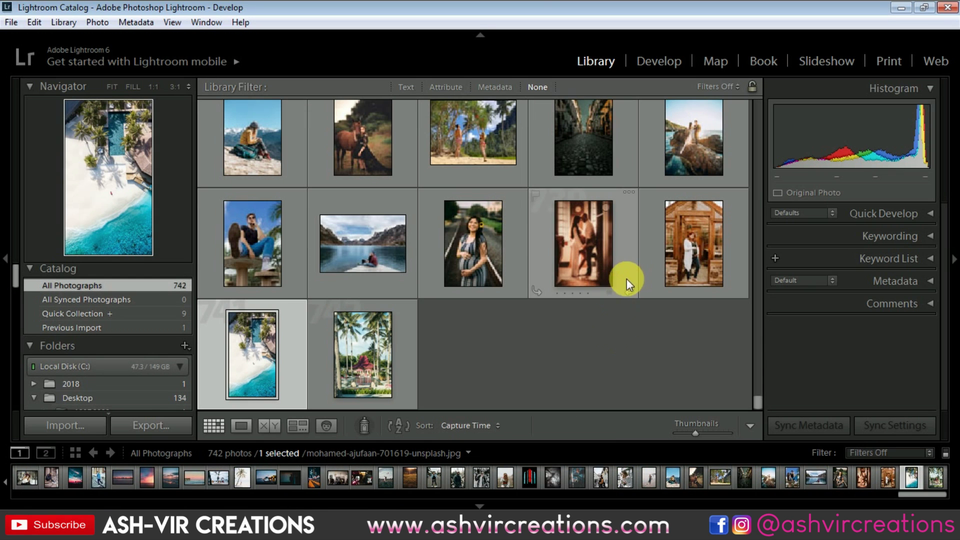
pyautogui.click(495, 131)
pyautogui.click(638, 59)
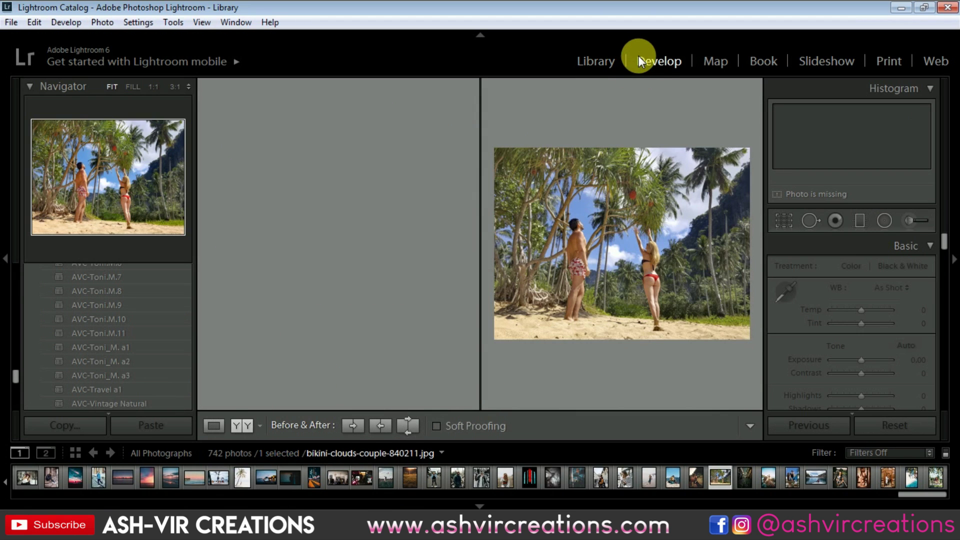
pyautogui.click(595, 60)
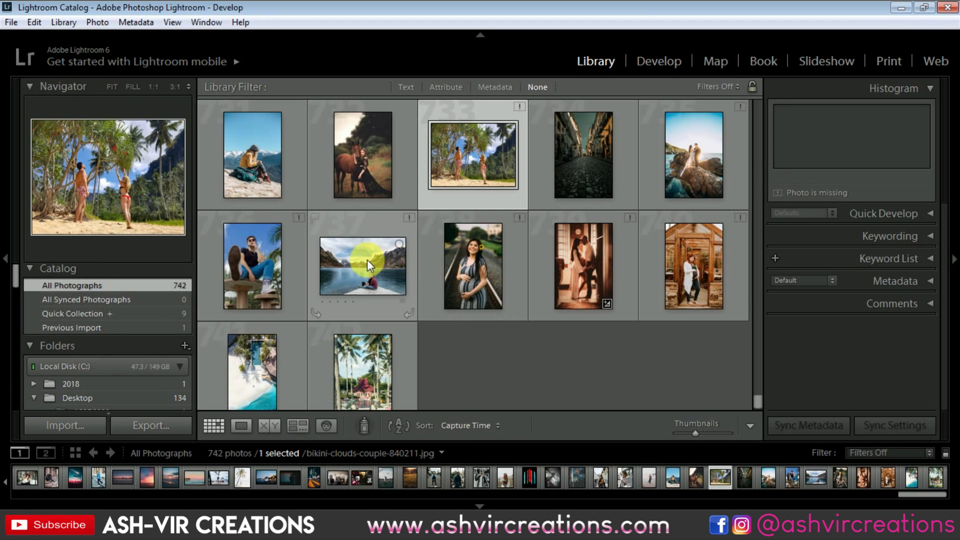
# Try the AVC-Travel a1 preset on the staircase photo, then reset it
pyautogui.scroll(3, 362, 260)
pyautogui.scroll(8, 362, 260)
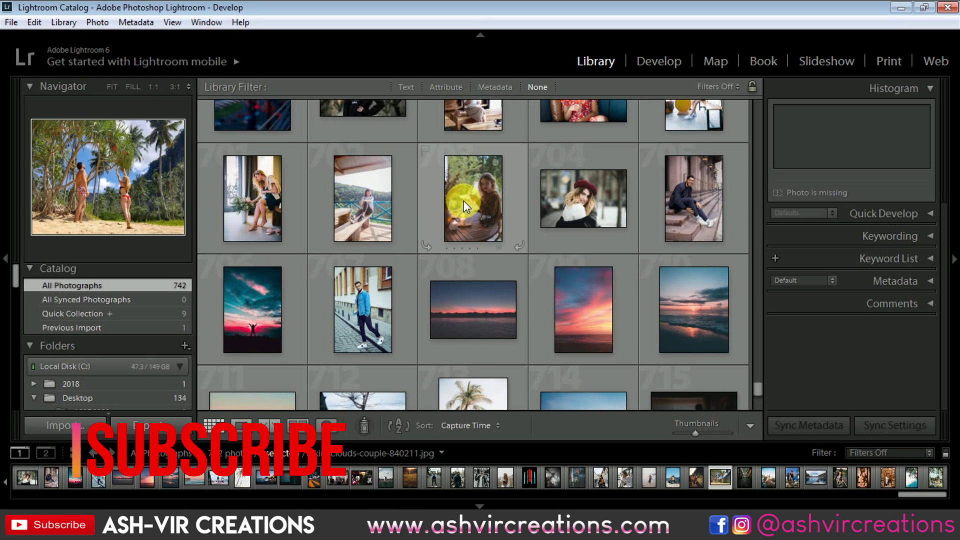
pyautogui.scroll(2, 464, 201)
pyautogui.scroll(2, 464, 201)
pyautogui.click(601, 166)
pyautogui.click(682, 61)
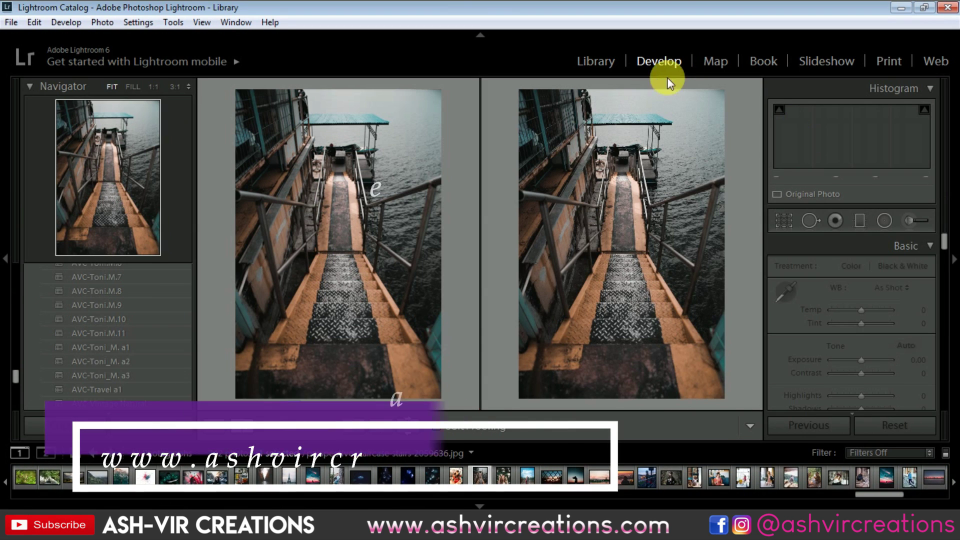
pyautogui.click(114, 390)
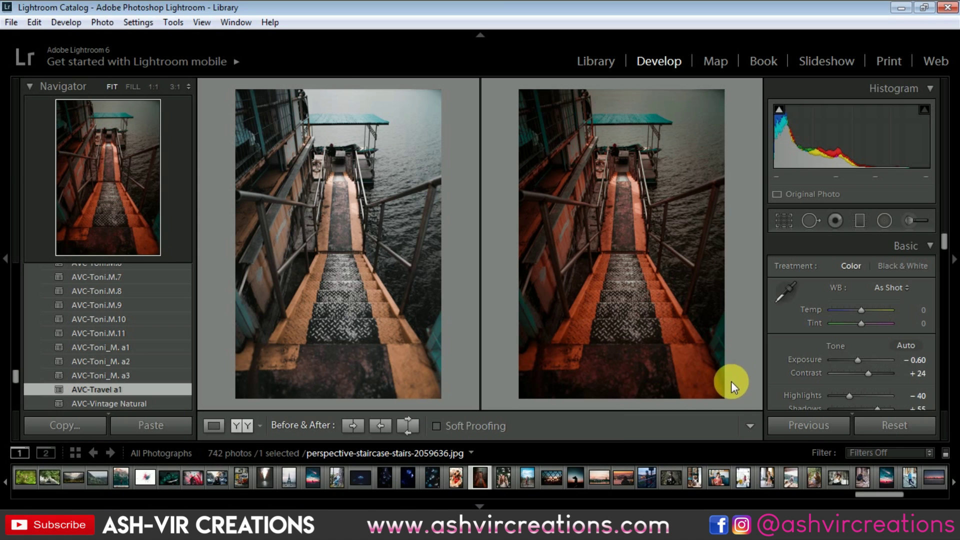
pyautogui.click(890, 423)
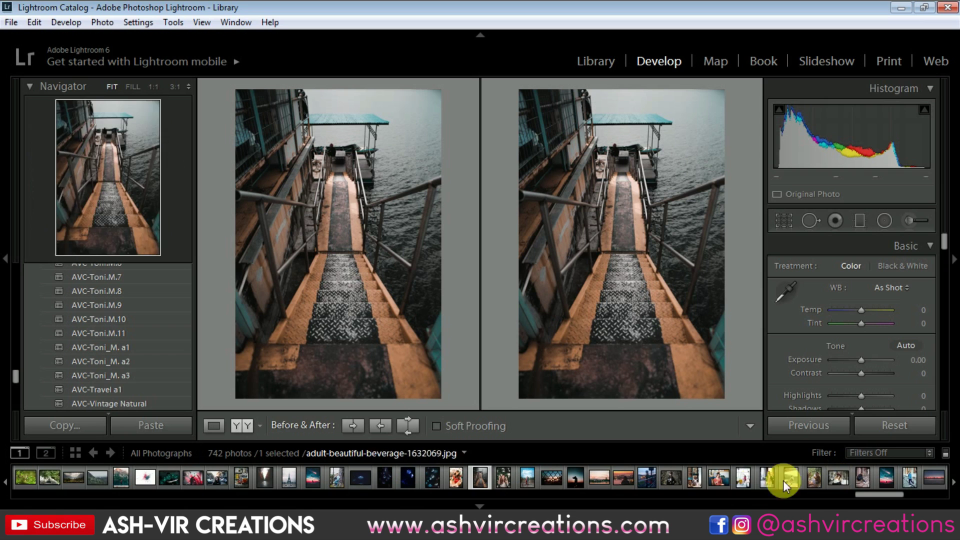
# Try the AVC-Travel a1 preset on the woman-in-red photo, then reset it
pyautogui.click(715, 487)
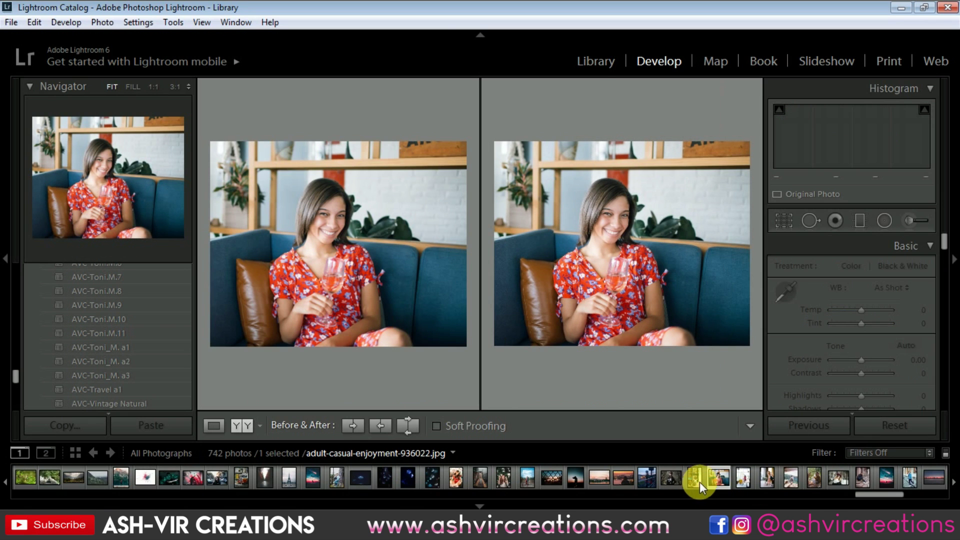
pyautogui.click(112, 389)
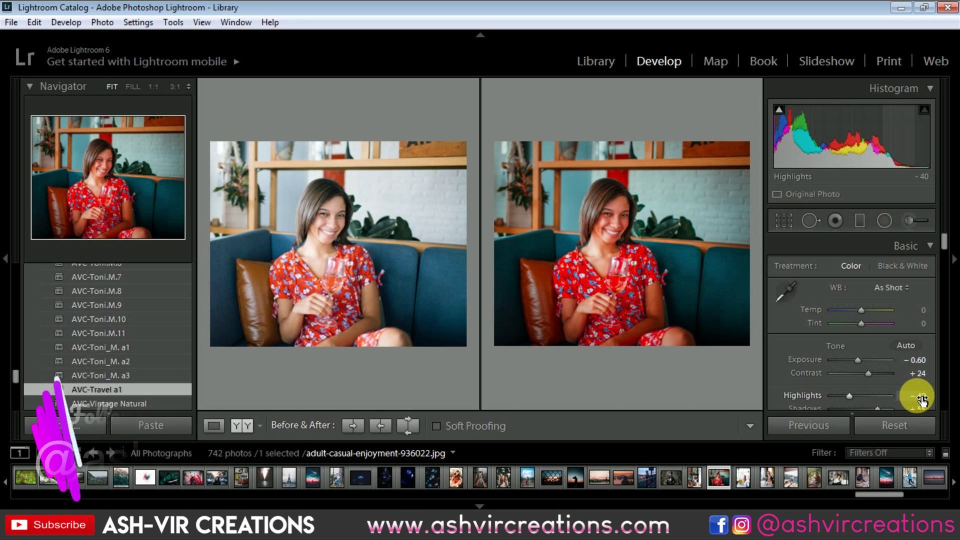
pyautogui.click(884, 426)
# Apply the AVC-Travel a1 preset to the blurred bokeh railing photo
pyautogui.click(788, 436)
pyautogui.click(644, 477)
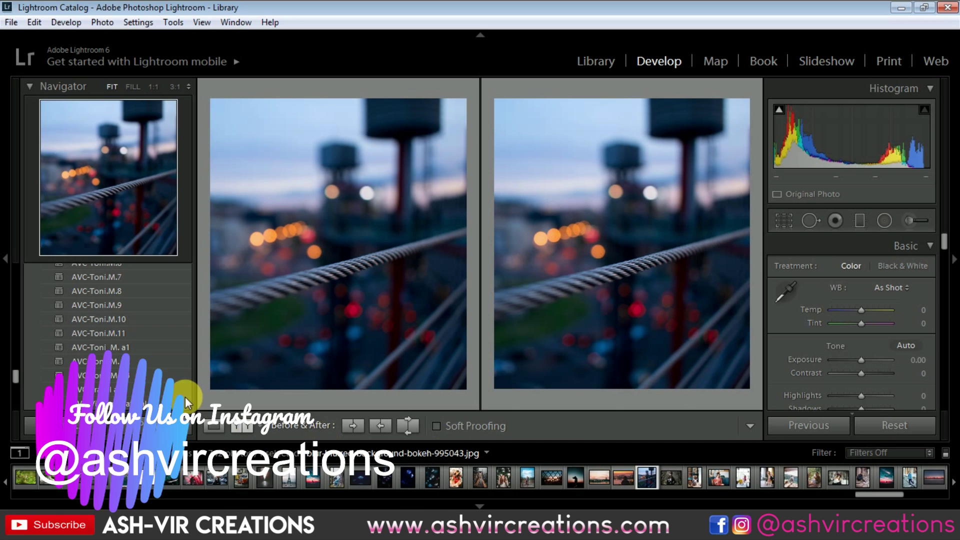
pyautogui.click(140, 390)
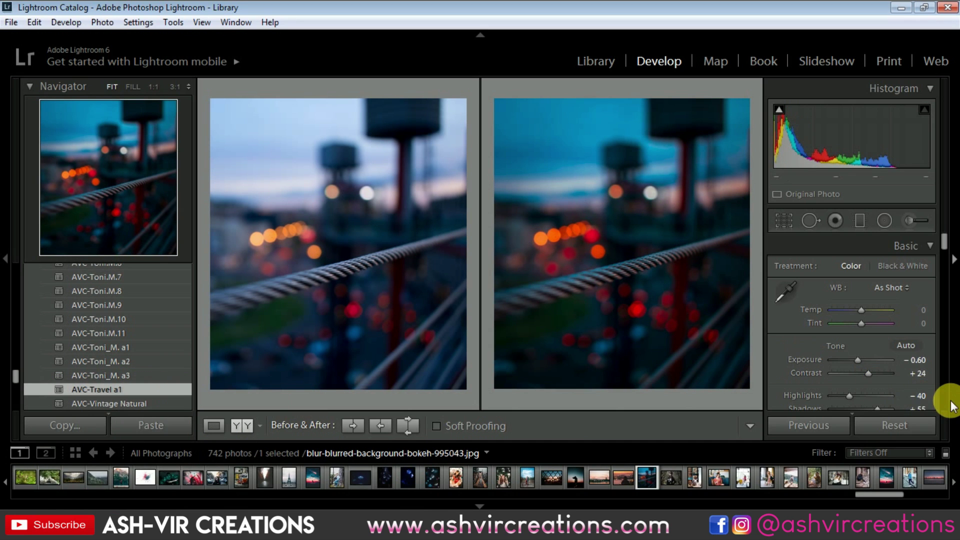